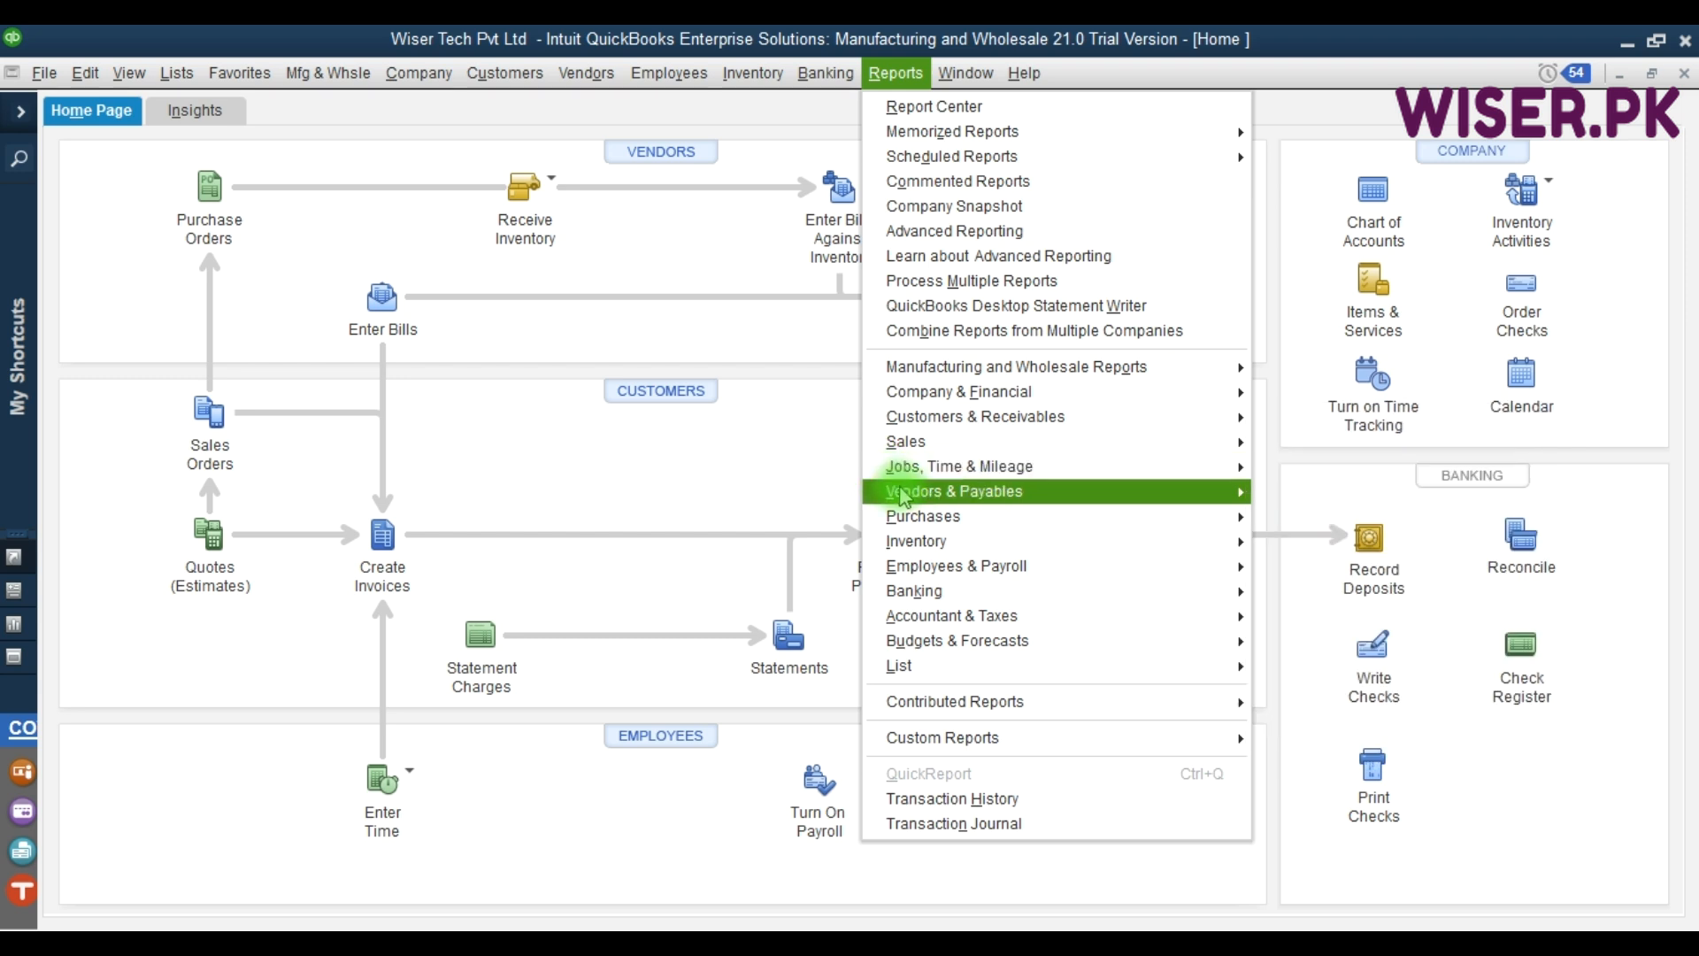
# Open the A/R Aging Summary report from the customers and receivables reports.
pyautogui.moveTo(903, 495)
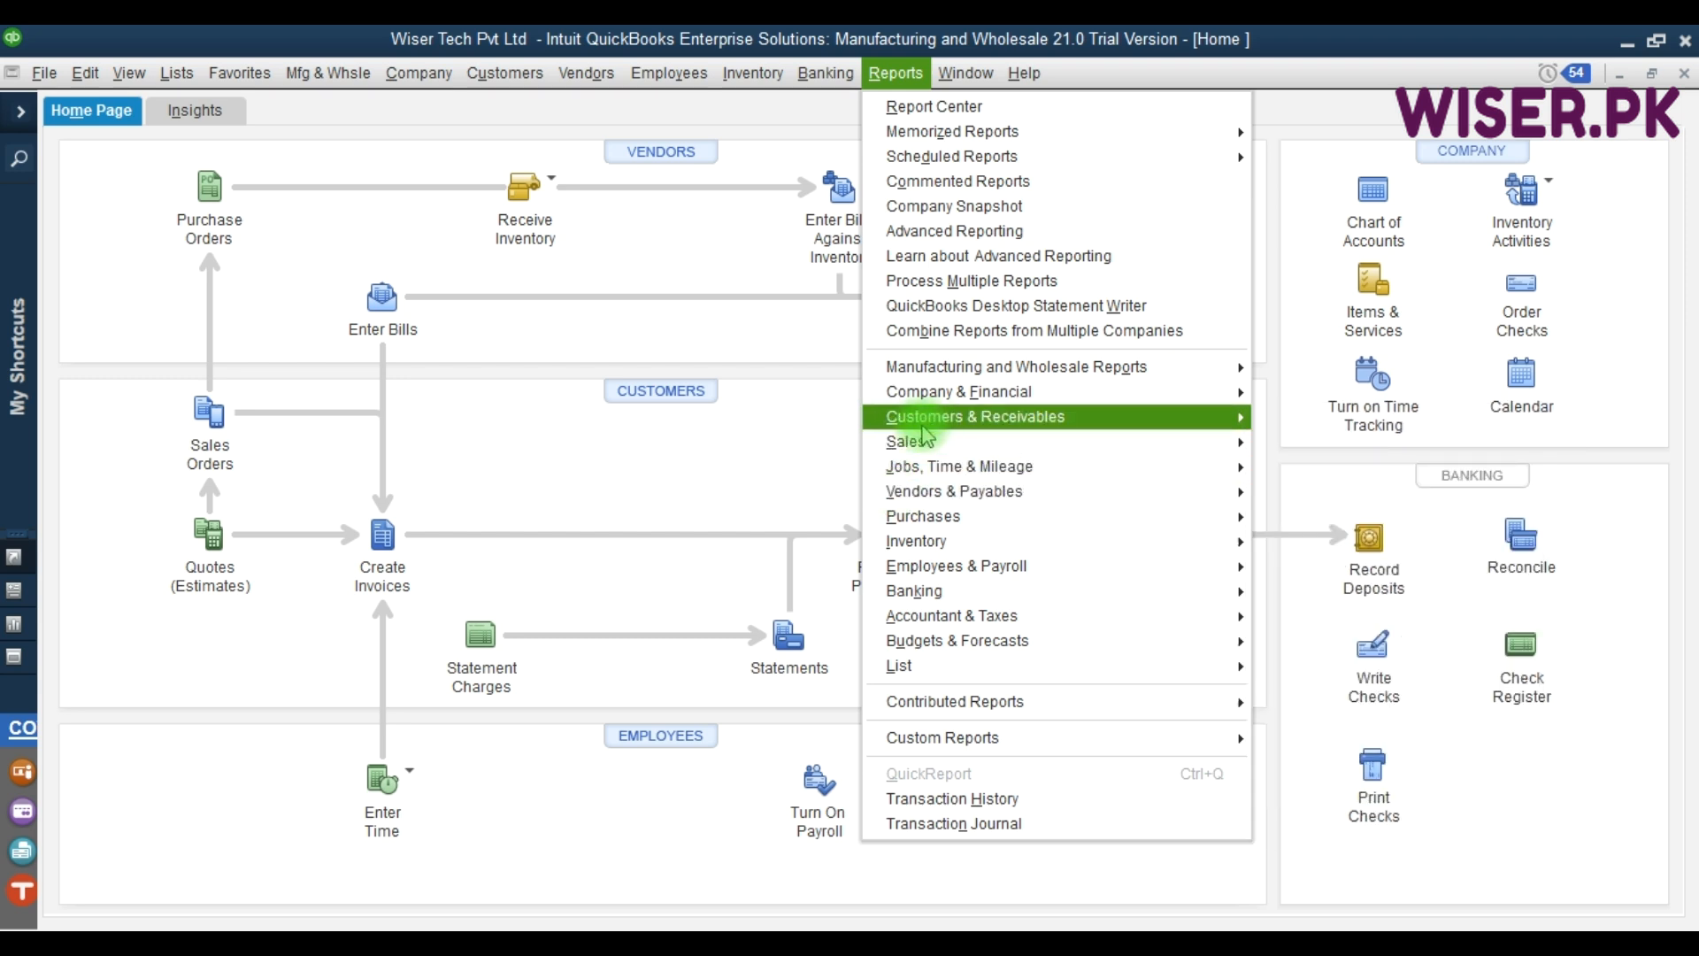
pyautogui.moveTo(925, 420)
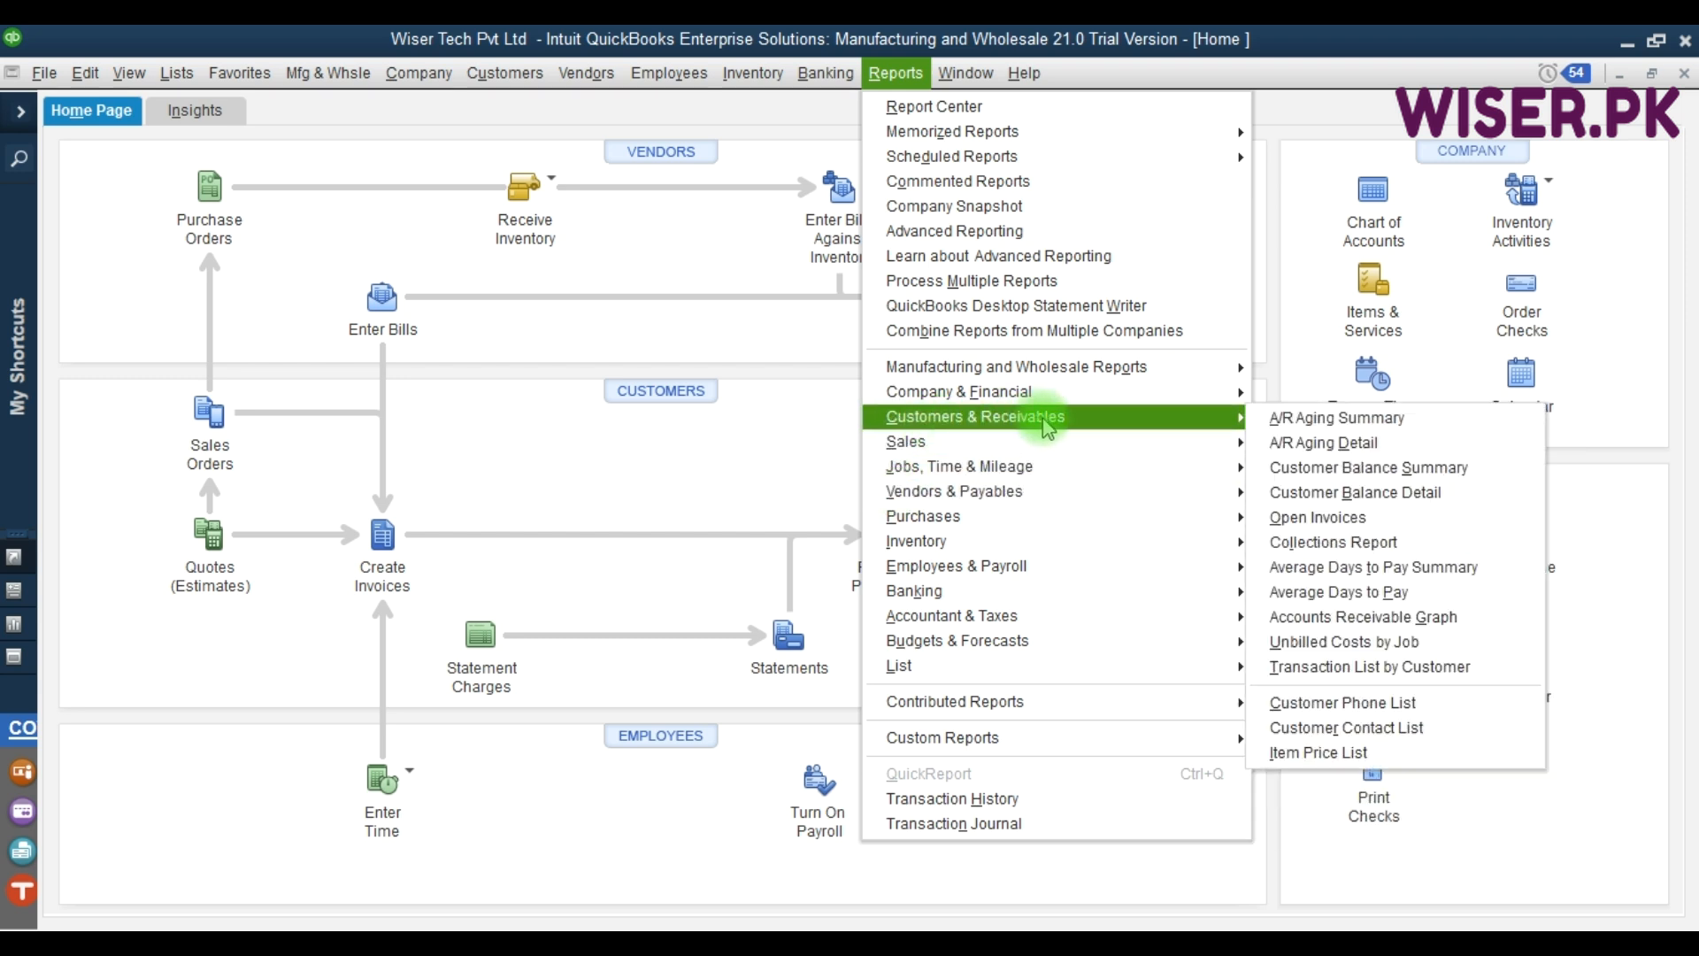
pyautogui.click(1401, 419)
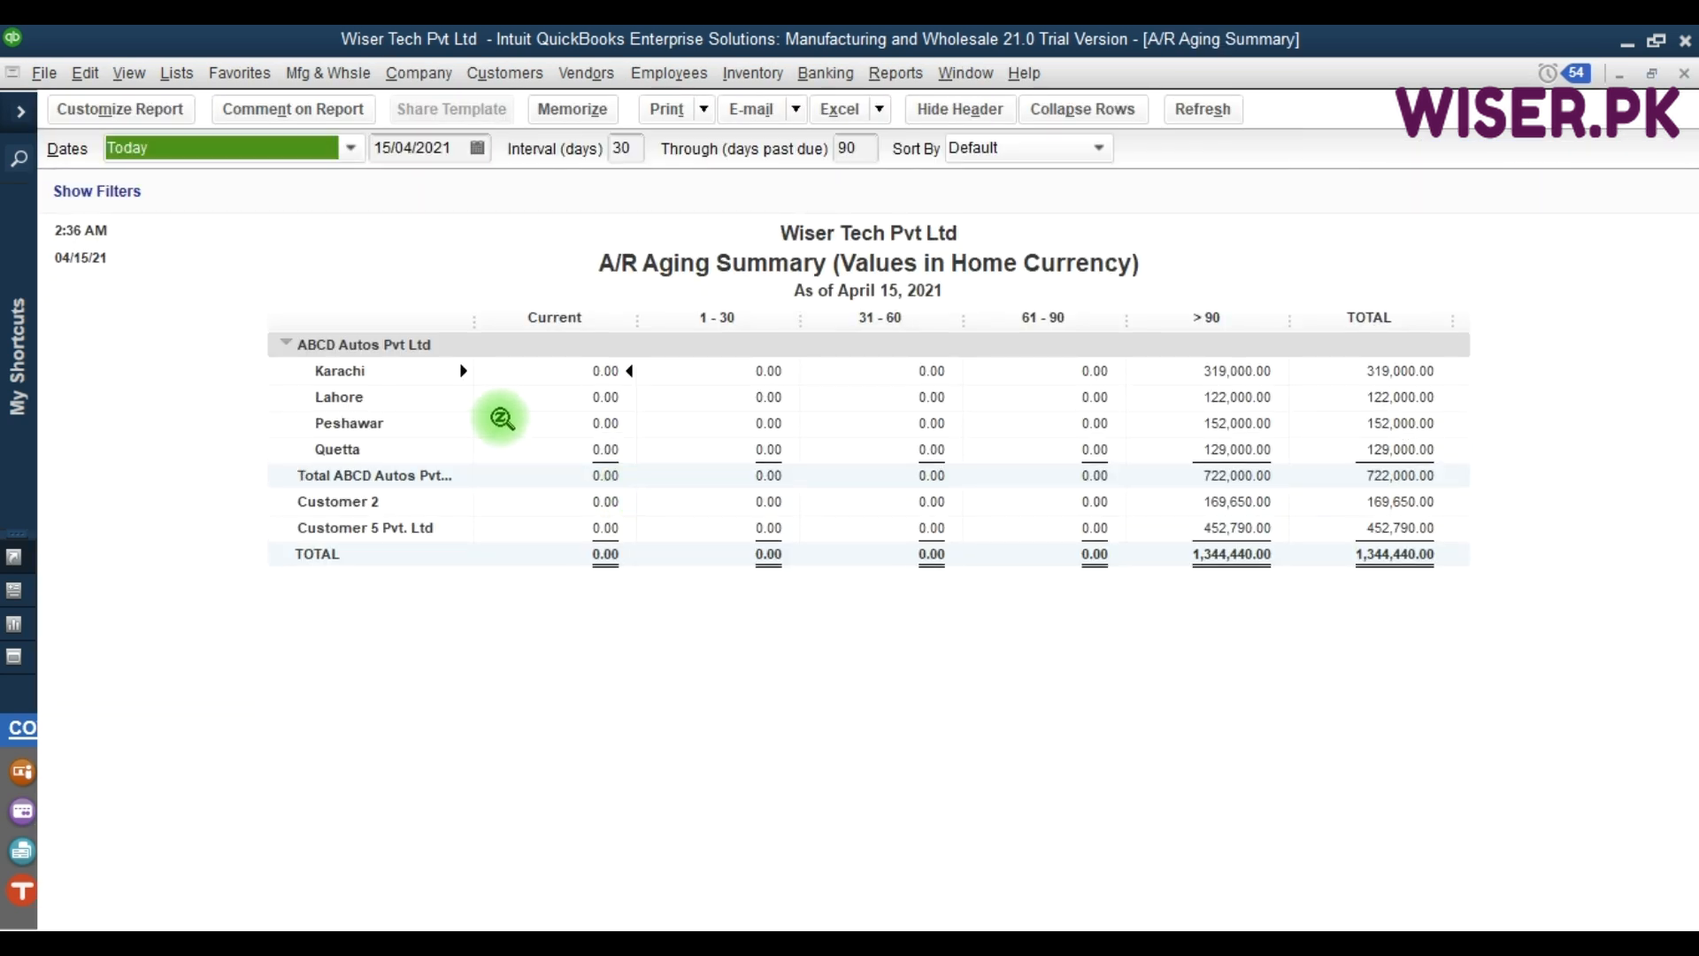
pyautogui.click(370, 384)
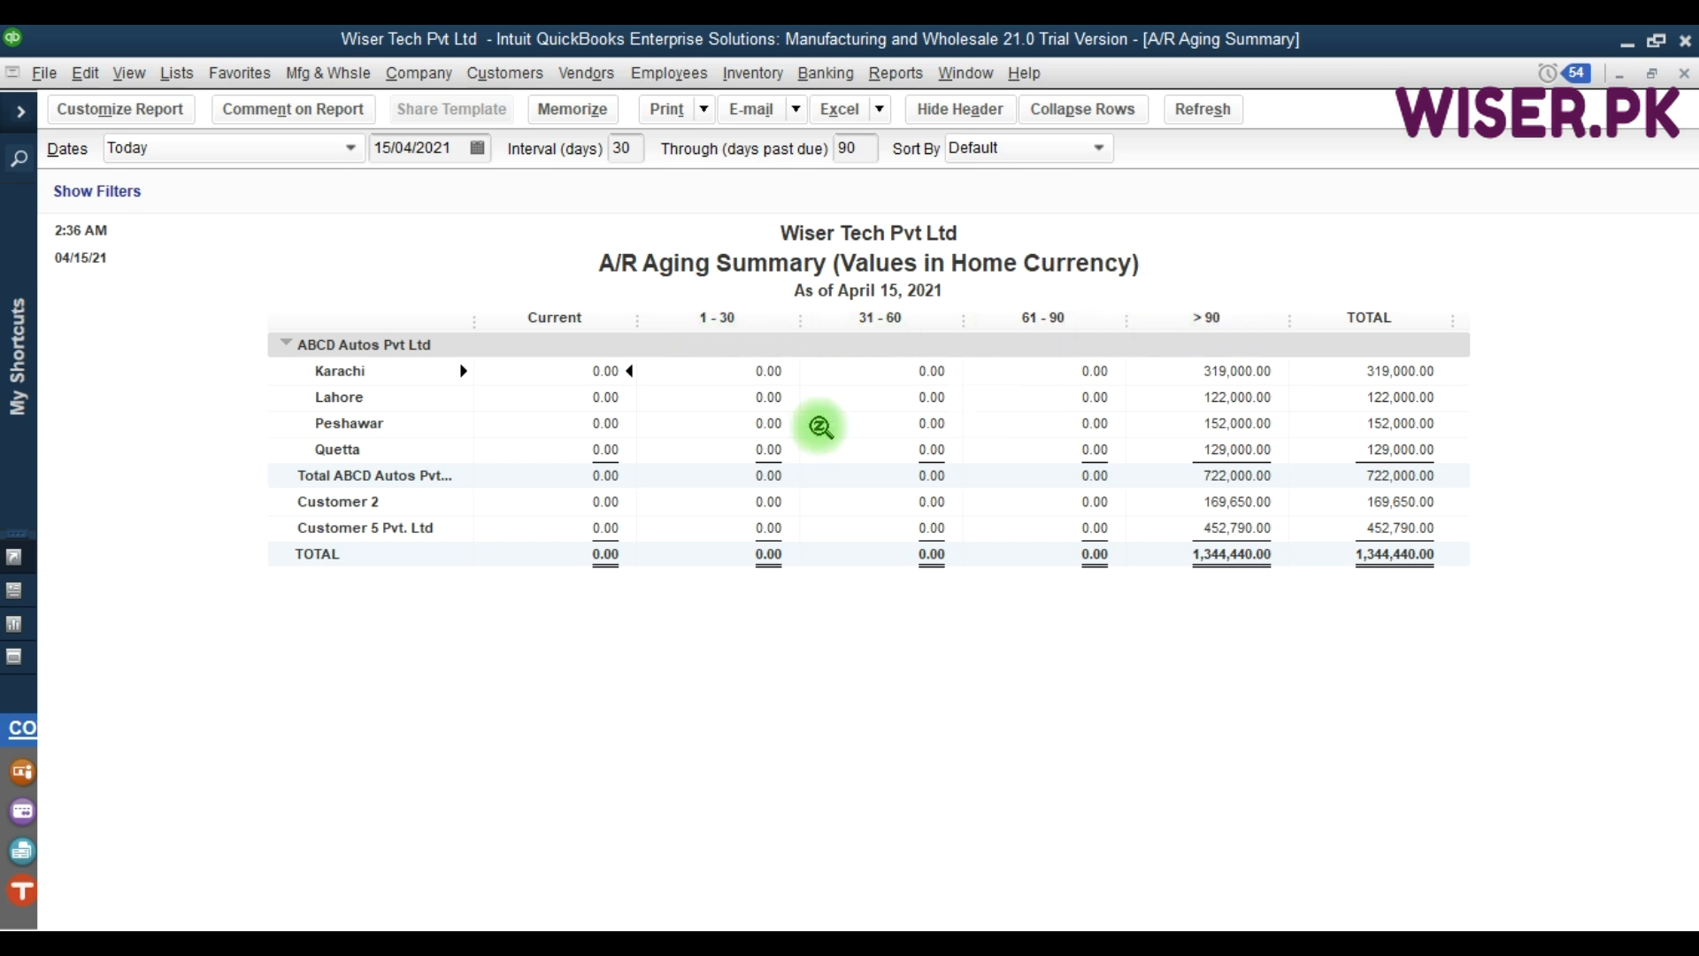
# Set the A/R Aging Summary report's as-of date to 31/12/2020.
pyautogui.click(457, 147)
pyautogui.press('BackSpace')
pyautogui.press('BackSpace')
pyautogui.press('BackSpace')
pyautogui.press('BackSpace')
pyautogui.press('BackSpace')
pyautogui.press('BackSpace')
pyautogui.press('BackSpace')
pyautogui.press('BackSpace')
pyautogui.press('BackSpace')
pyautogui.press('BackSpace')
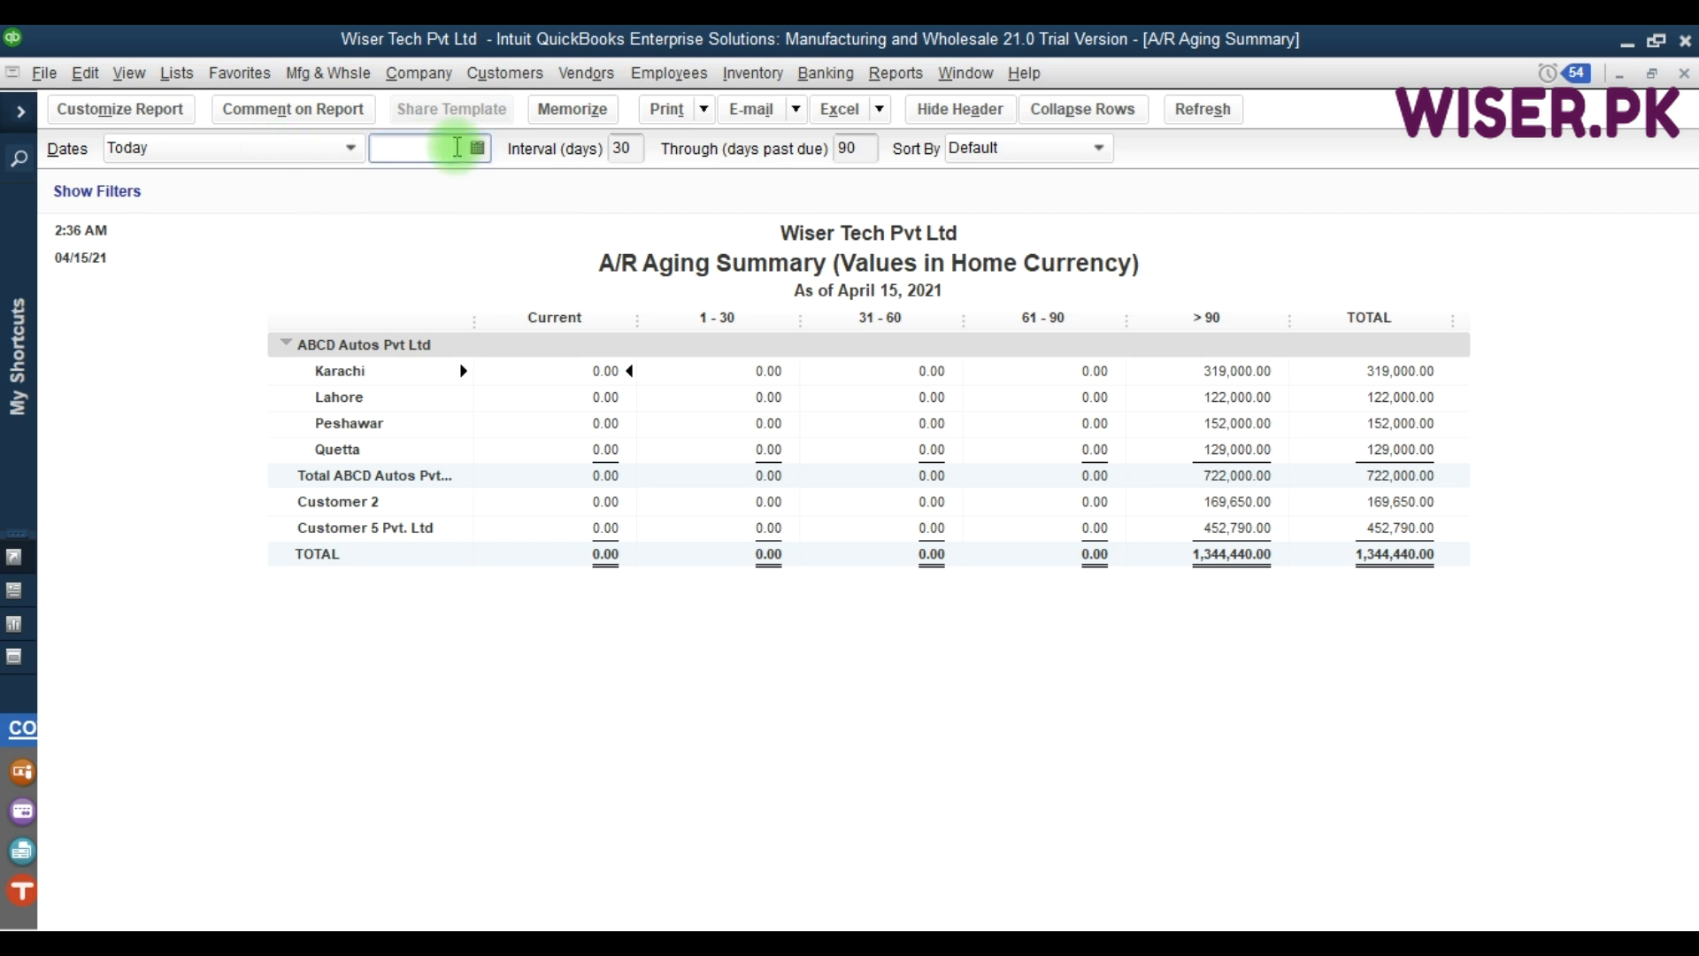
pyautogui.write('31-12-202')
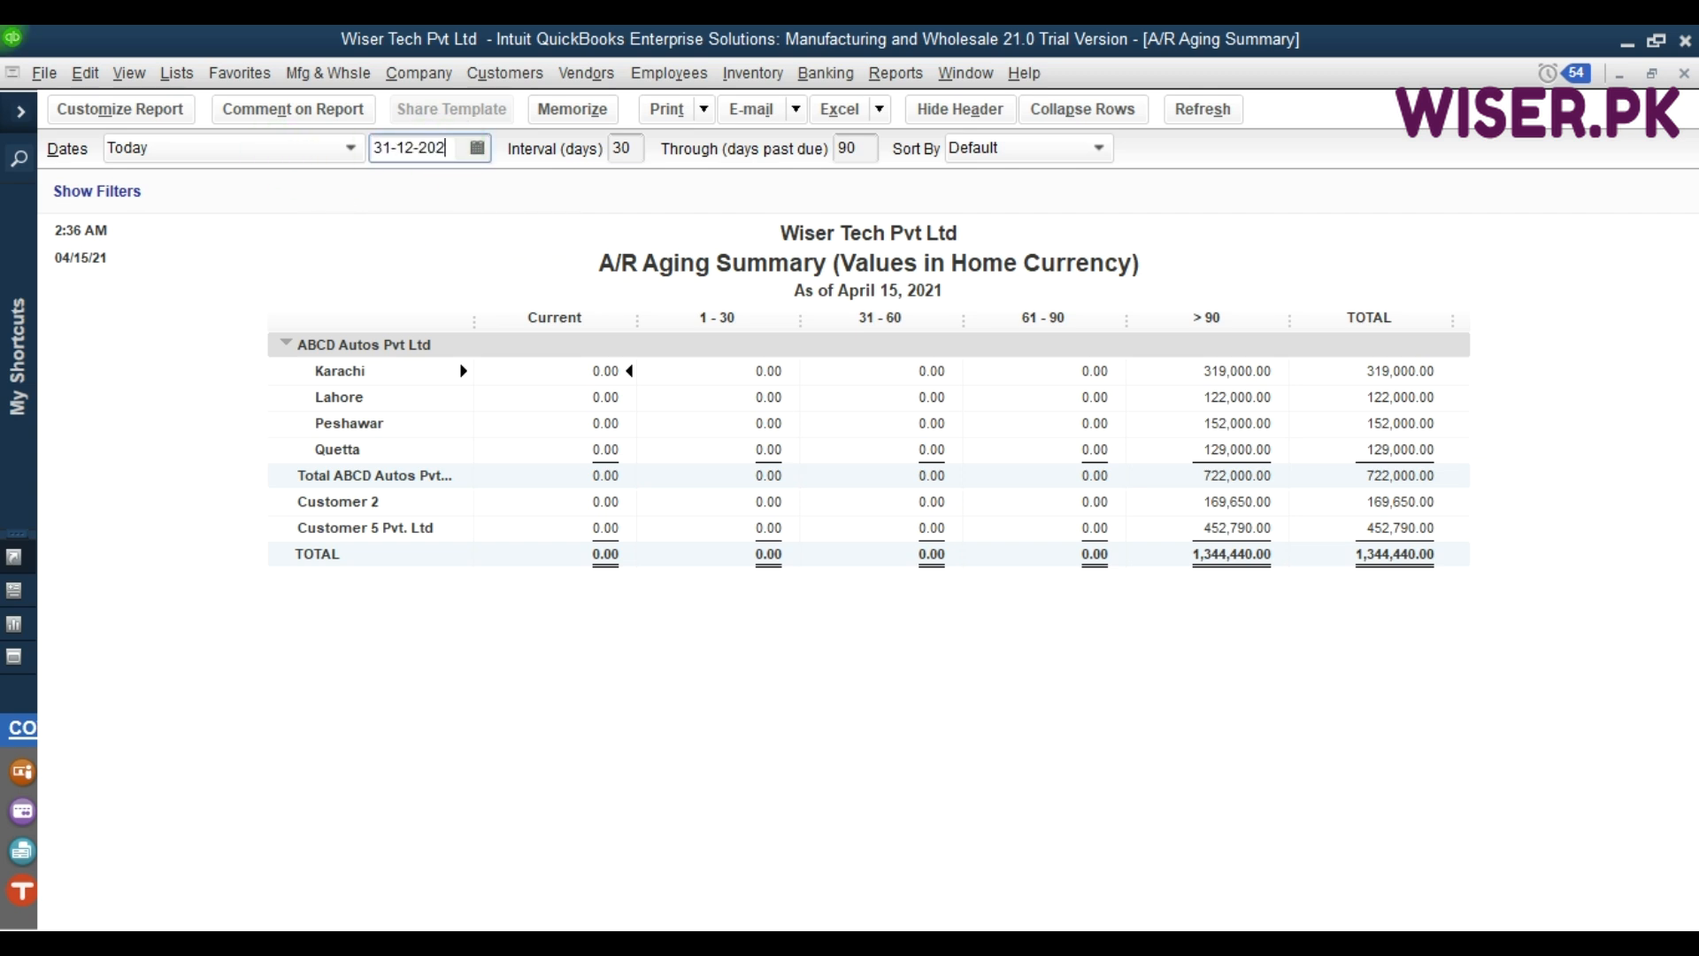
pyautogui.write('0')
pyautogui.press('Tab')
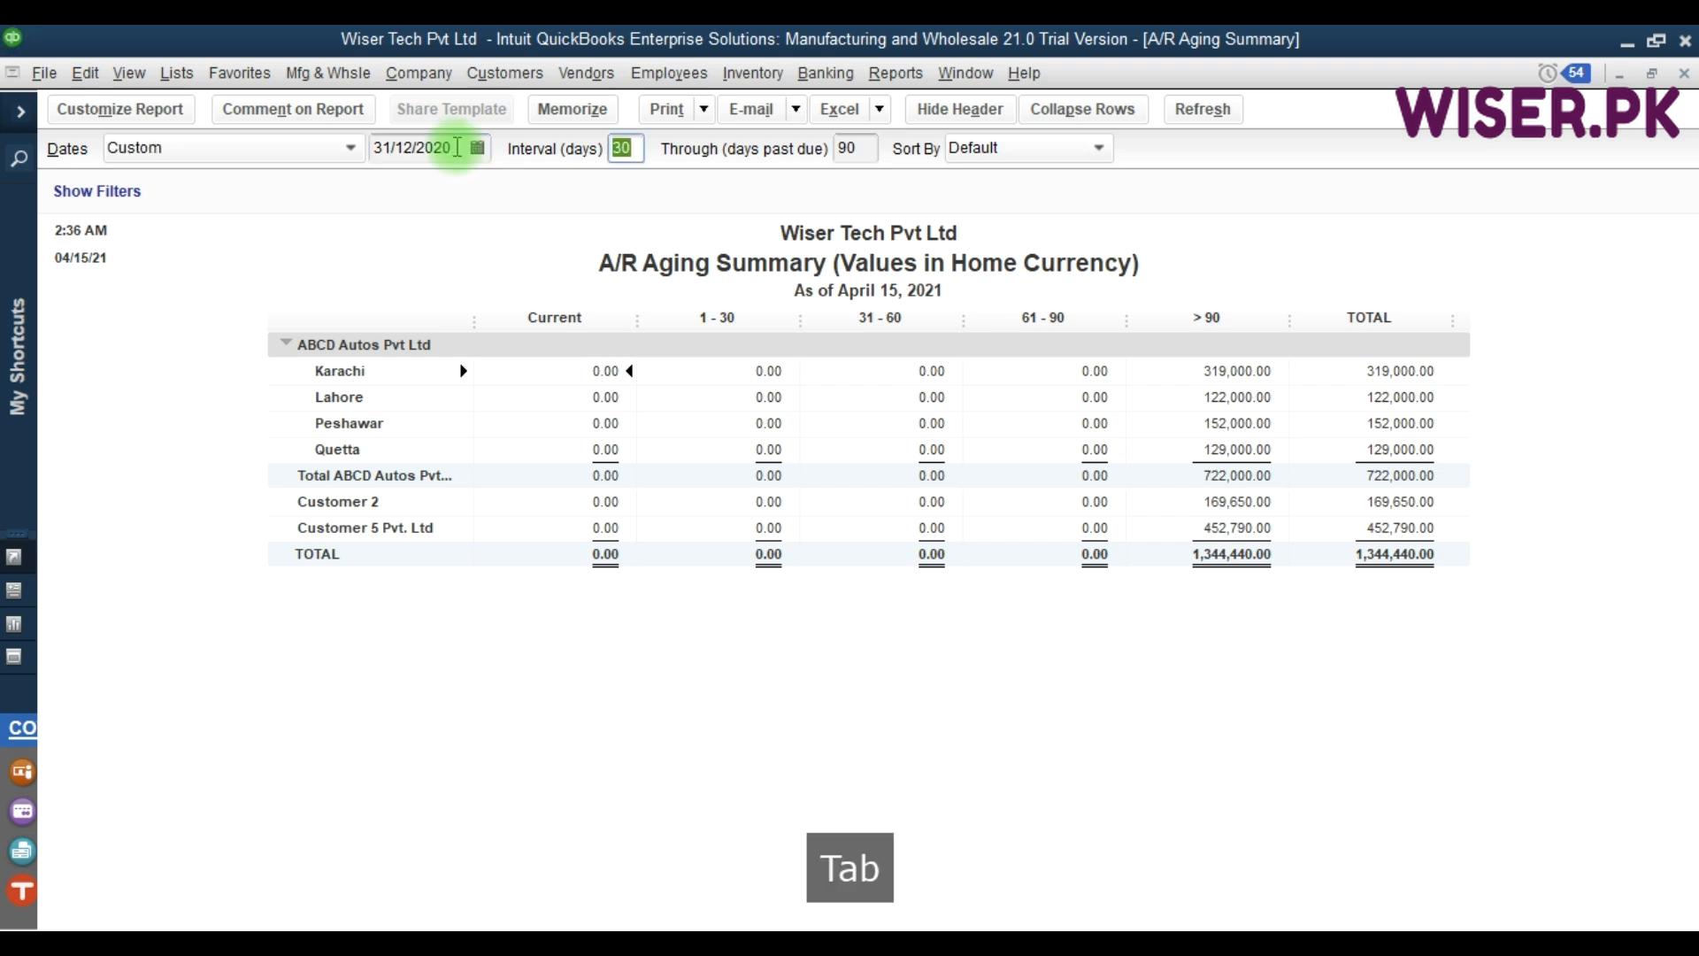
# Extend the aging report through 180 days past due and select Karachi's amount in the 151 - 180 column.
pyautogui.press('Tab')
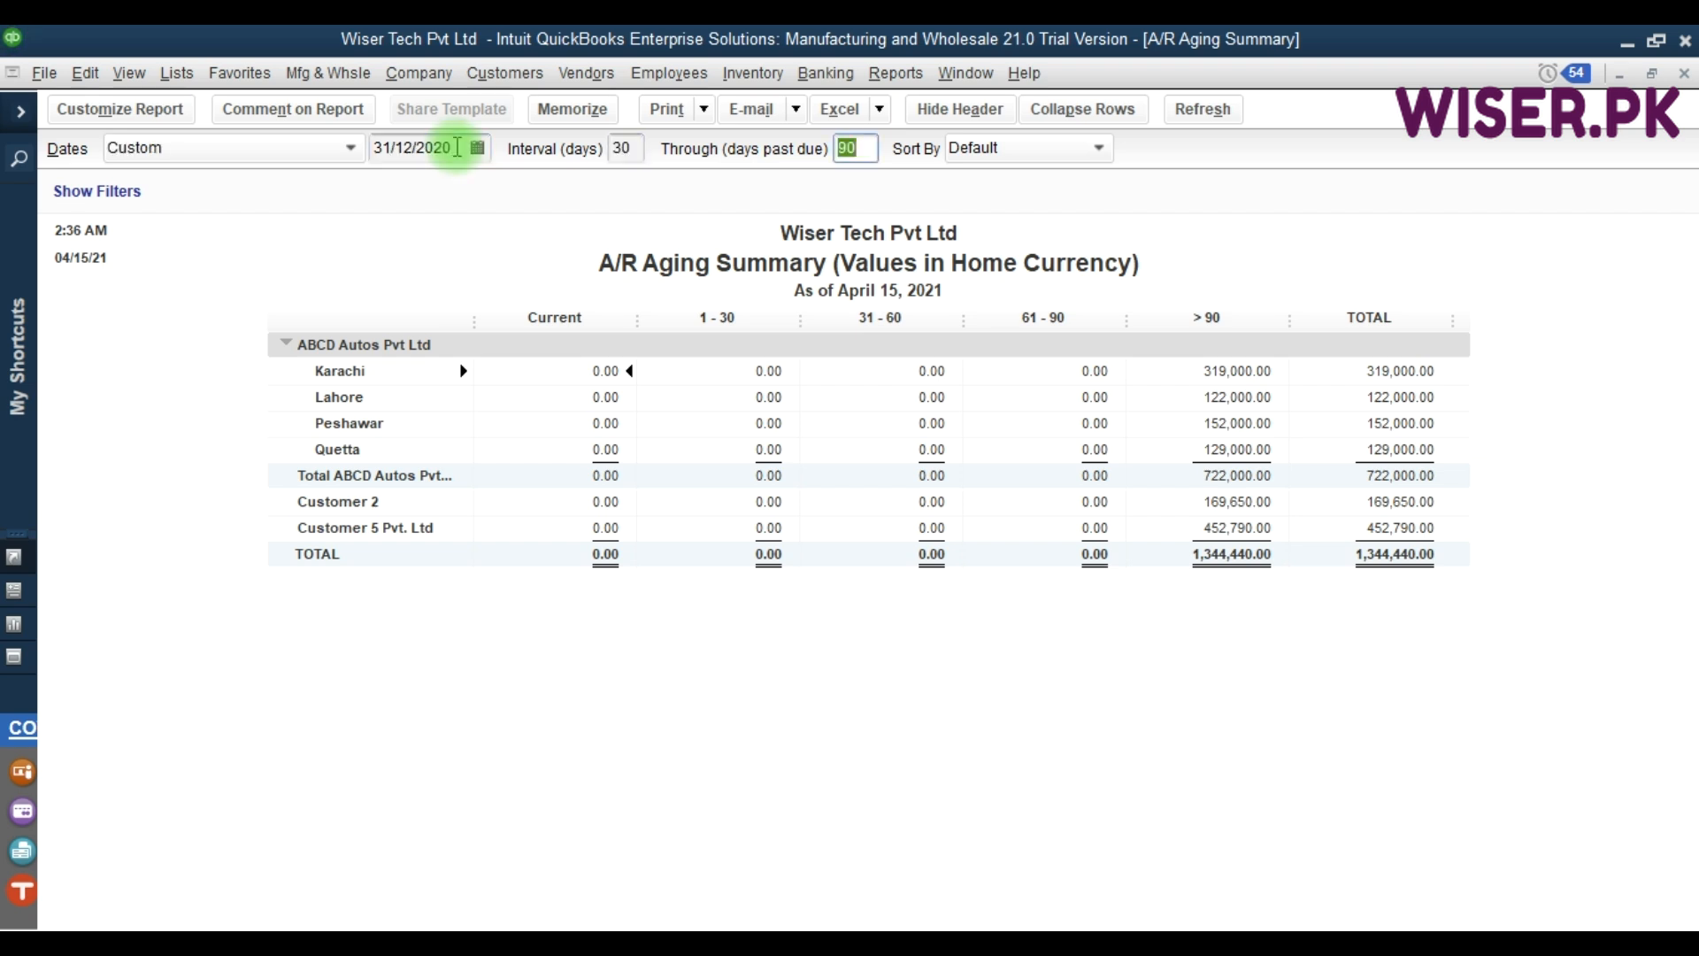
pyautogui.write('180')
pyautogui.press('Tab')
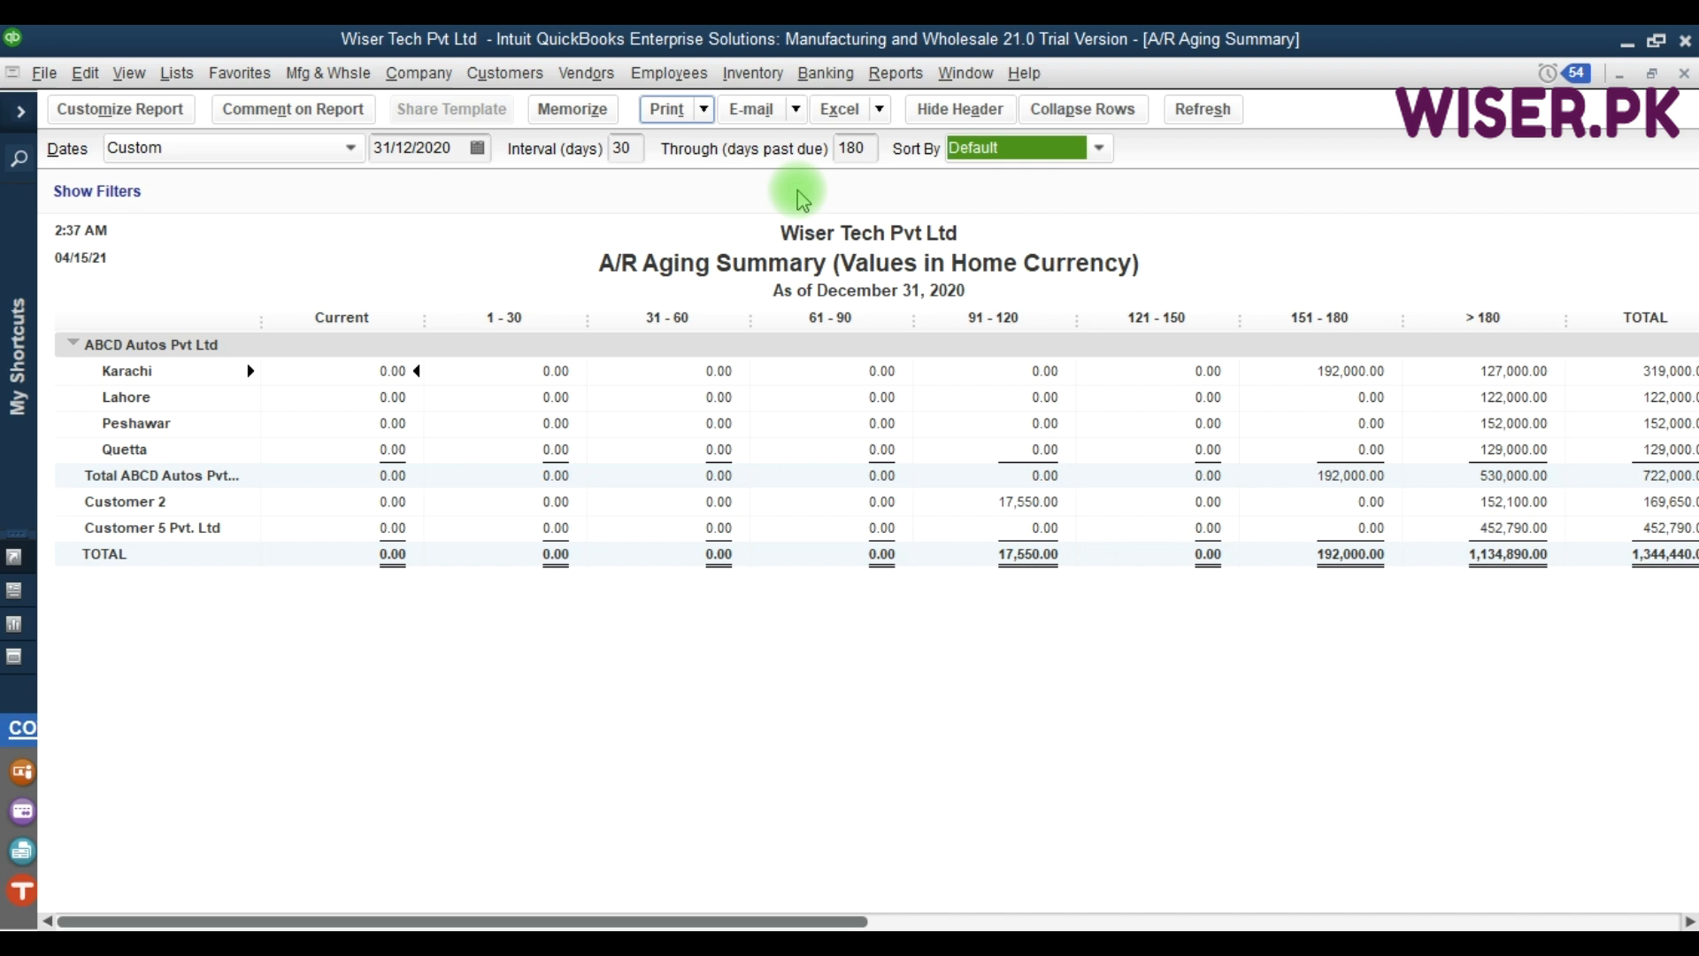
pyautogui.click(770, 365)
pyautogui.click(1316, 379)
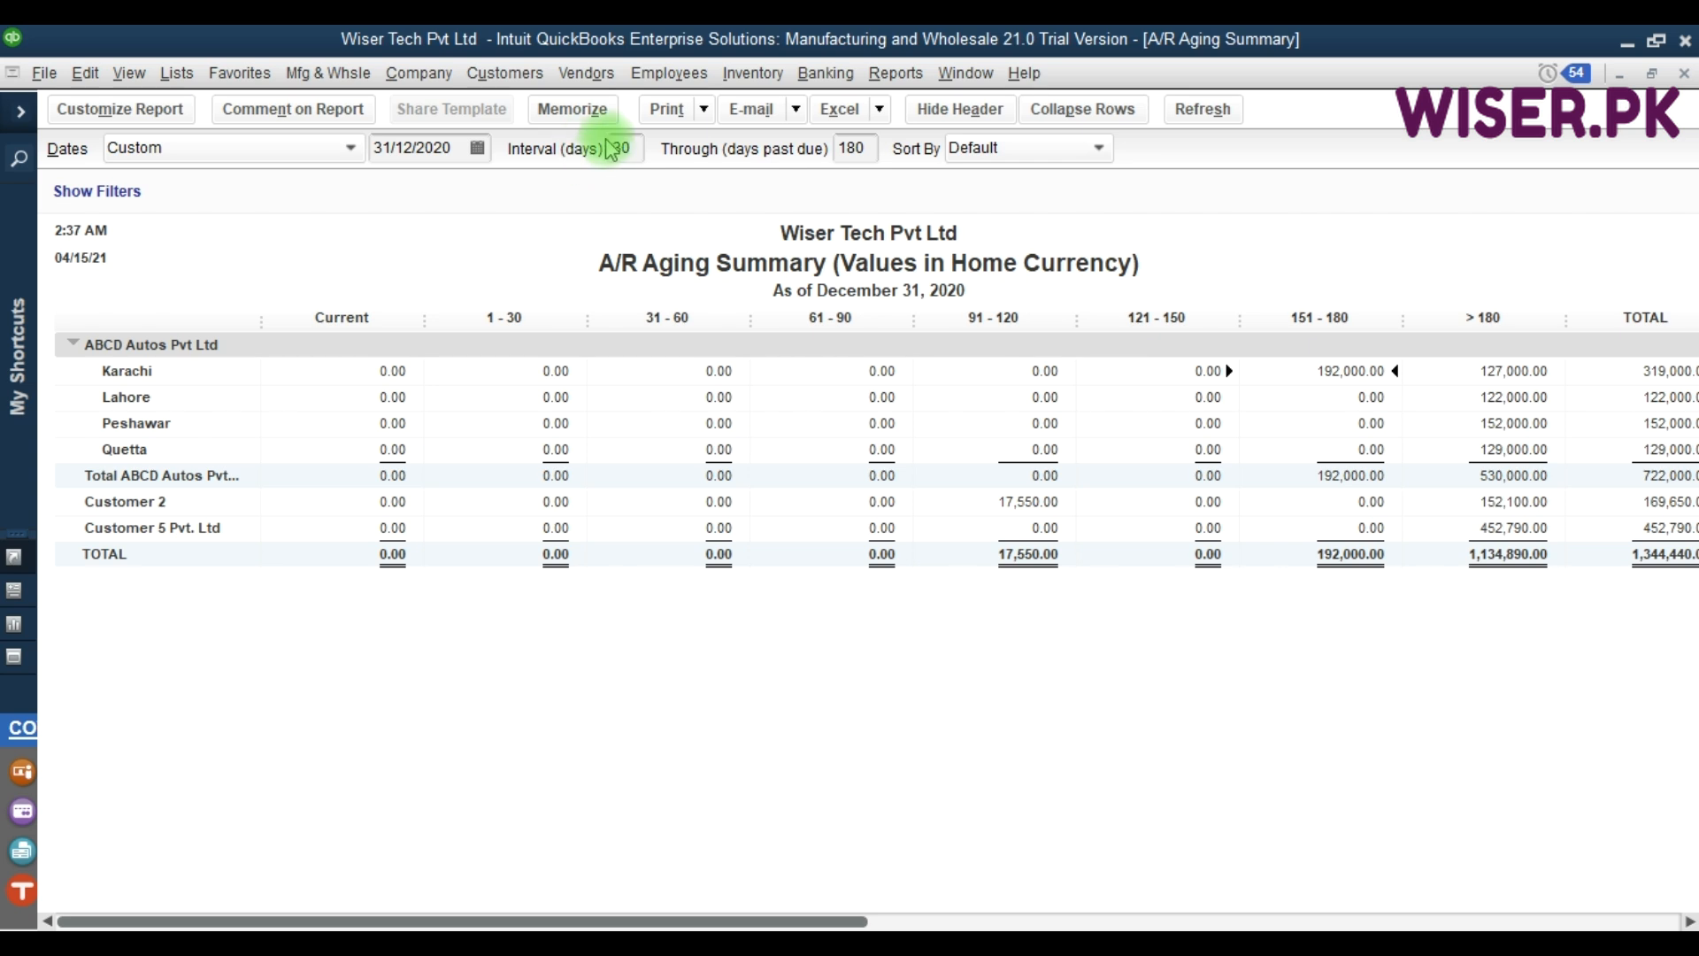
# Set the aging interval of the A/R Aging Summary report to 60 days.
pyautogui.press('BackSpace')
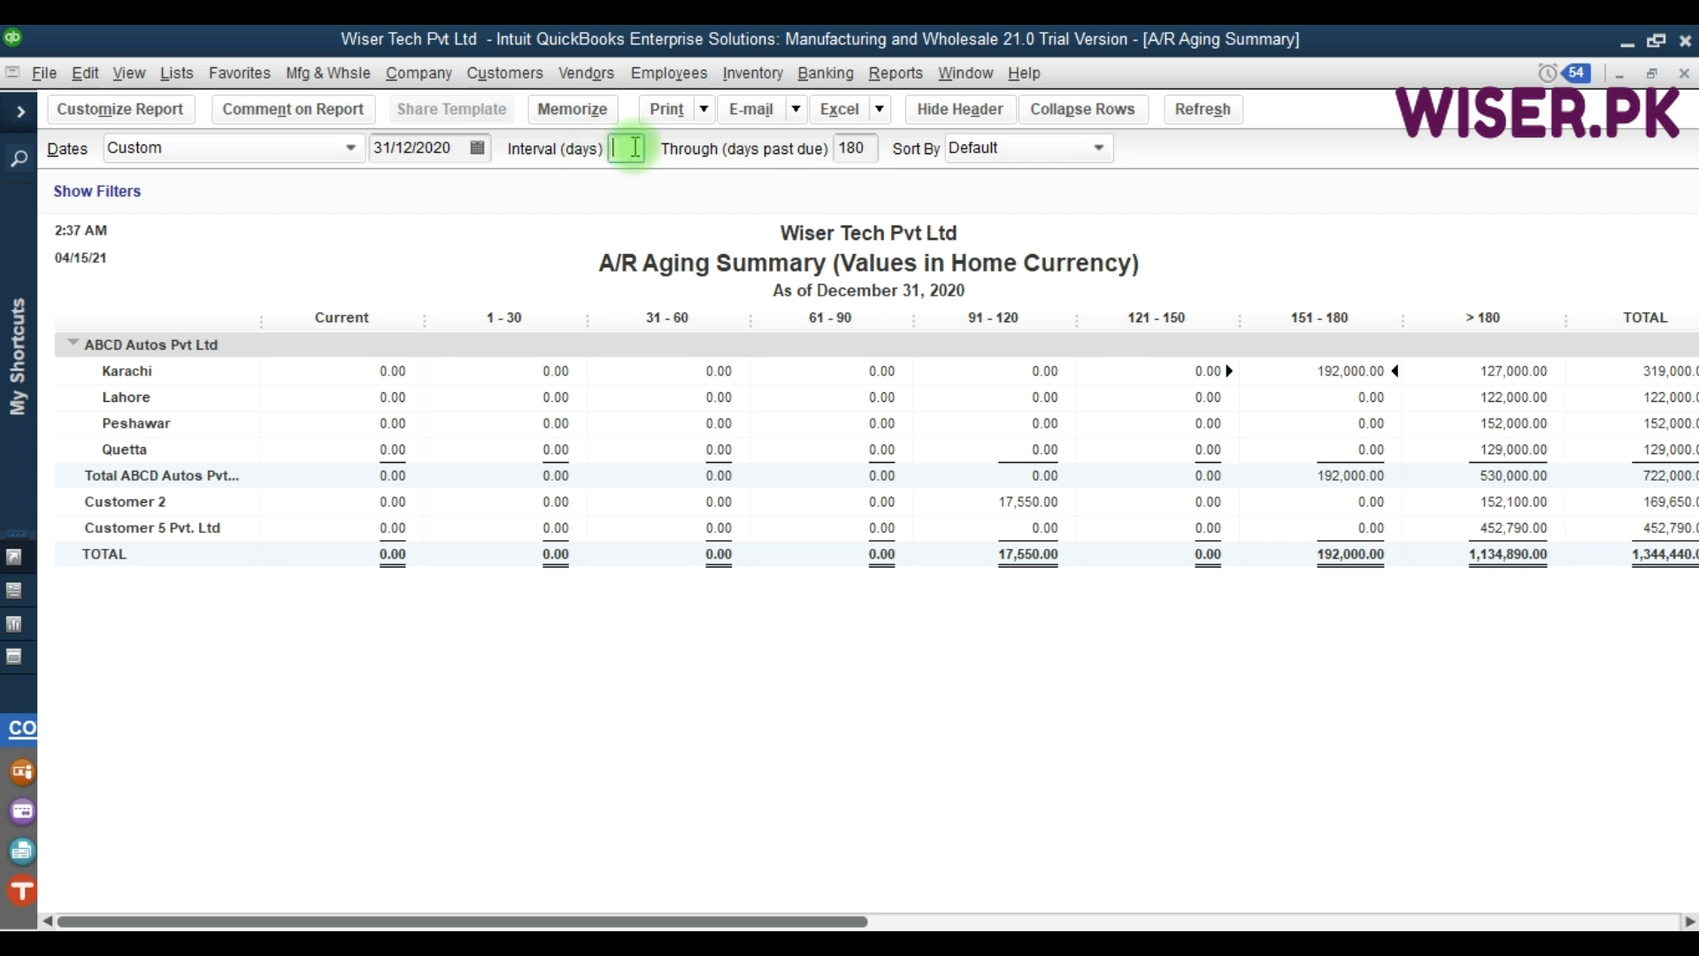
pyautogui.write('60')
pyautogui.press('Tab')
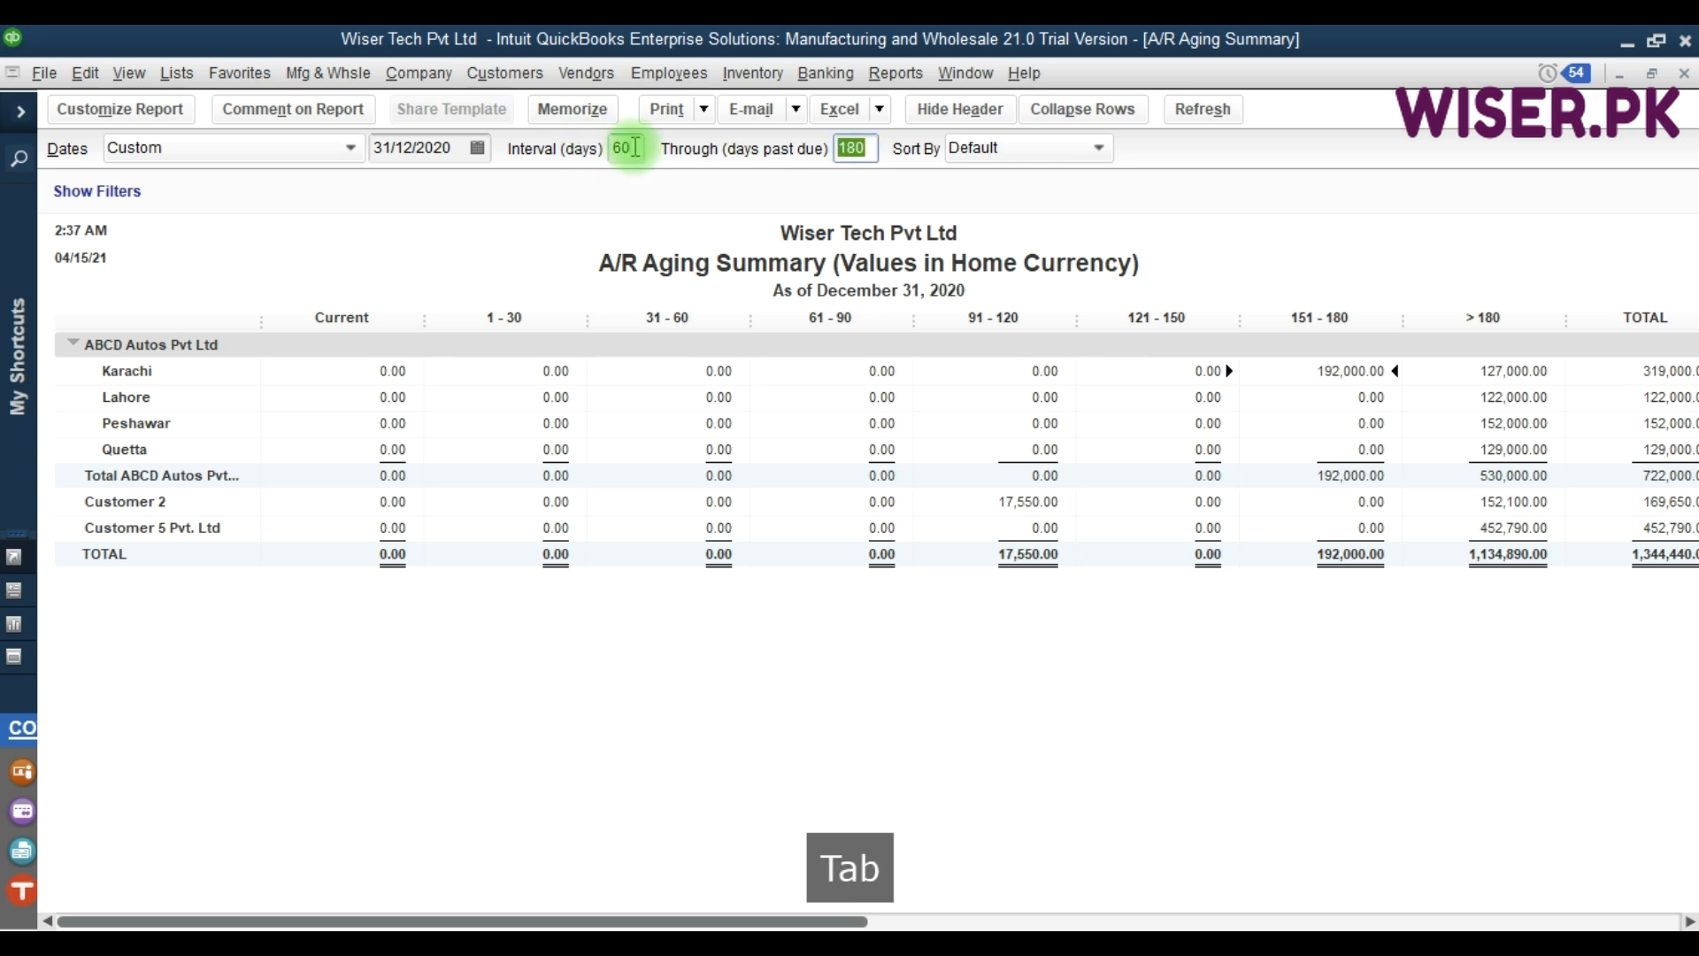
pyautogui.press('Tab')
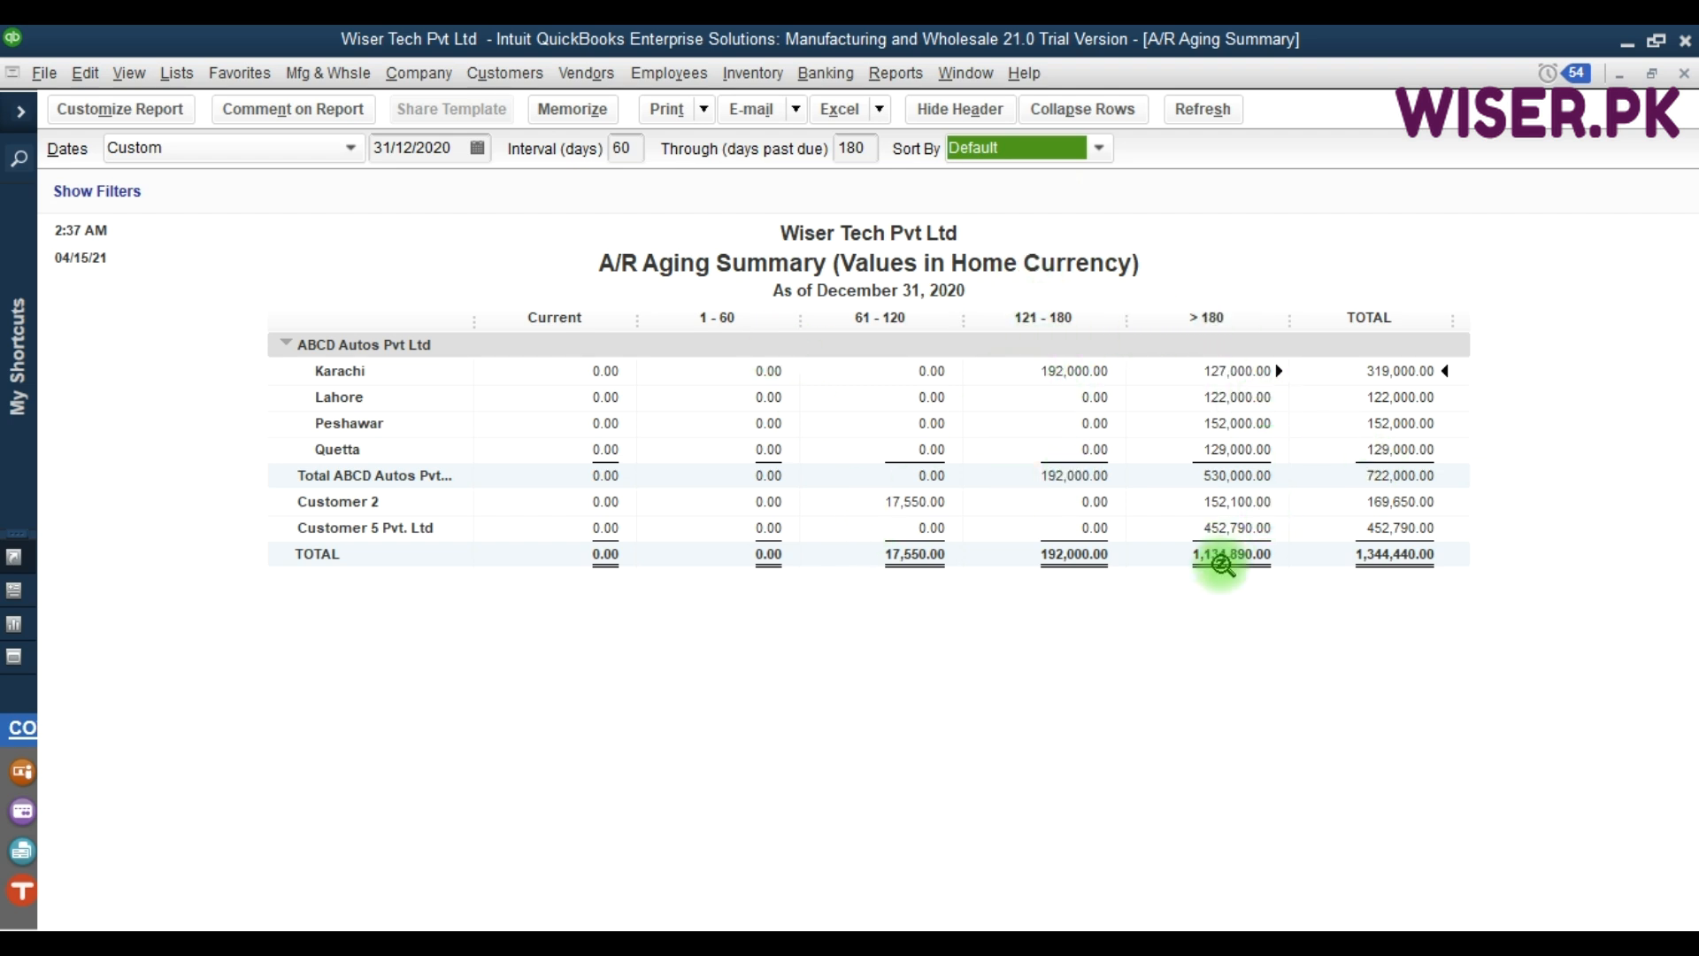
pyautogui.click(690, 484)
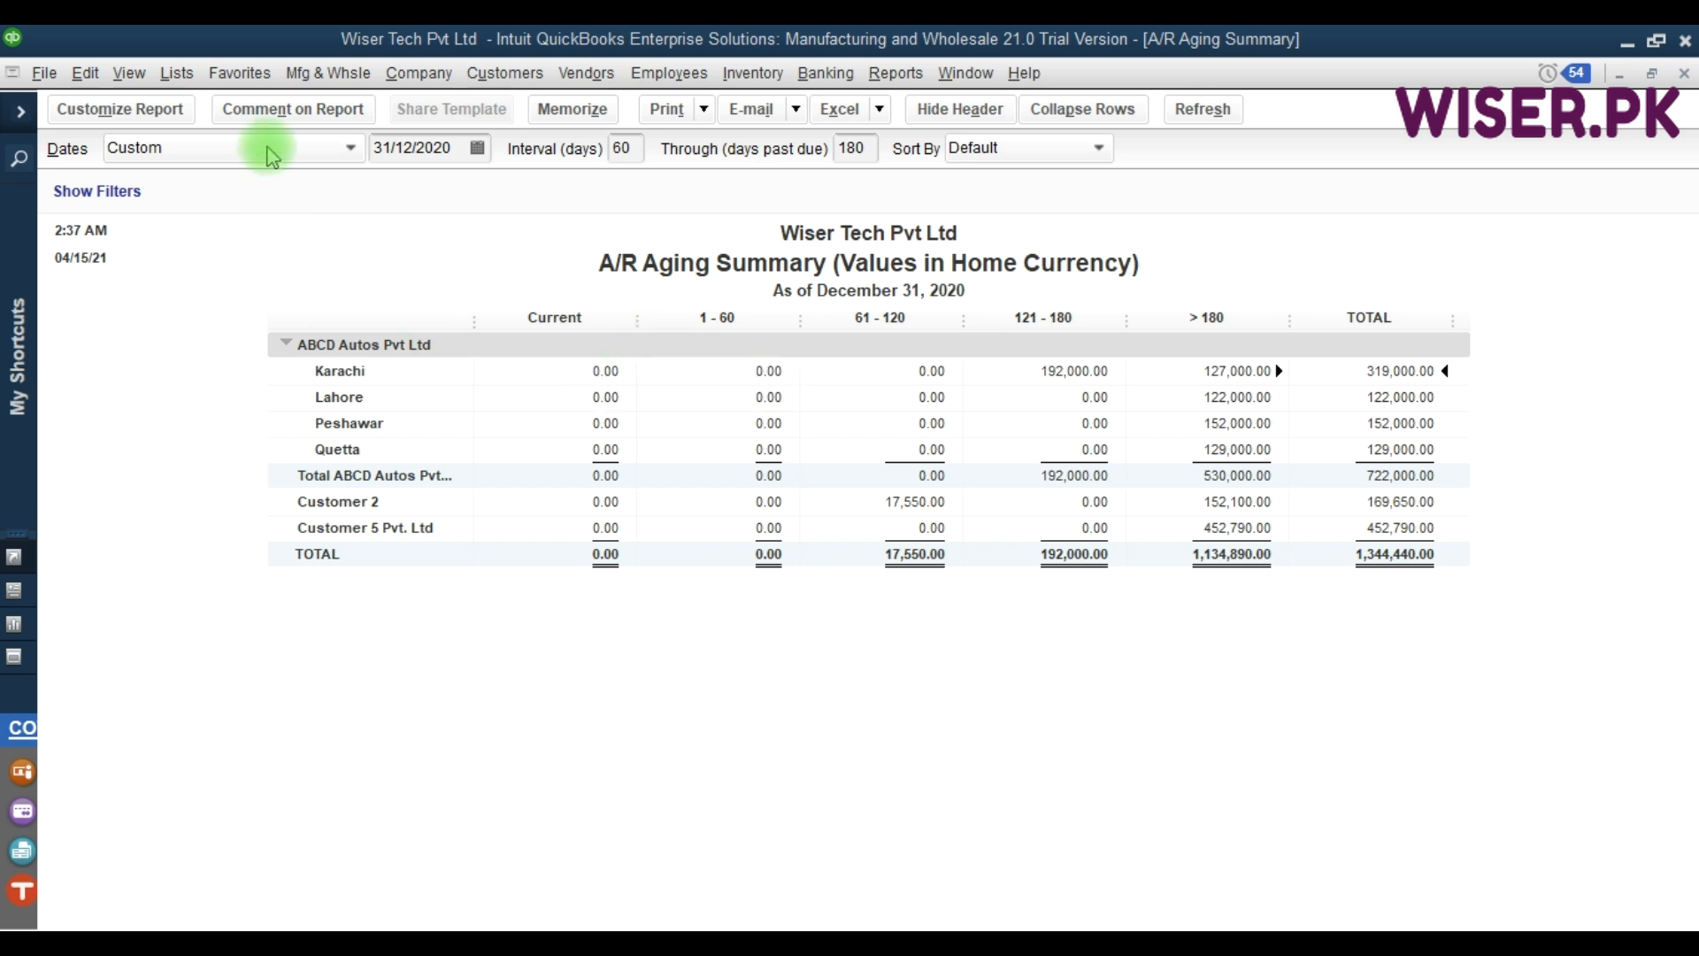
# Review the company preferences for Reports & Graphs, including how aging reports are calculated, and close the preferences.
pyautogui.click(85, 72)
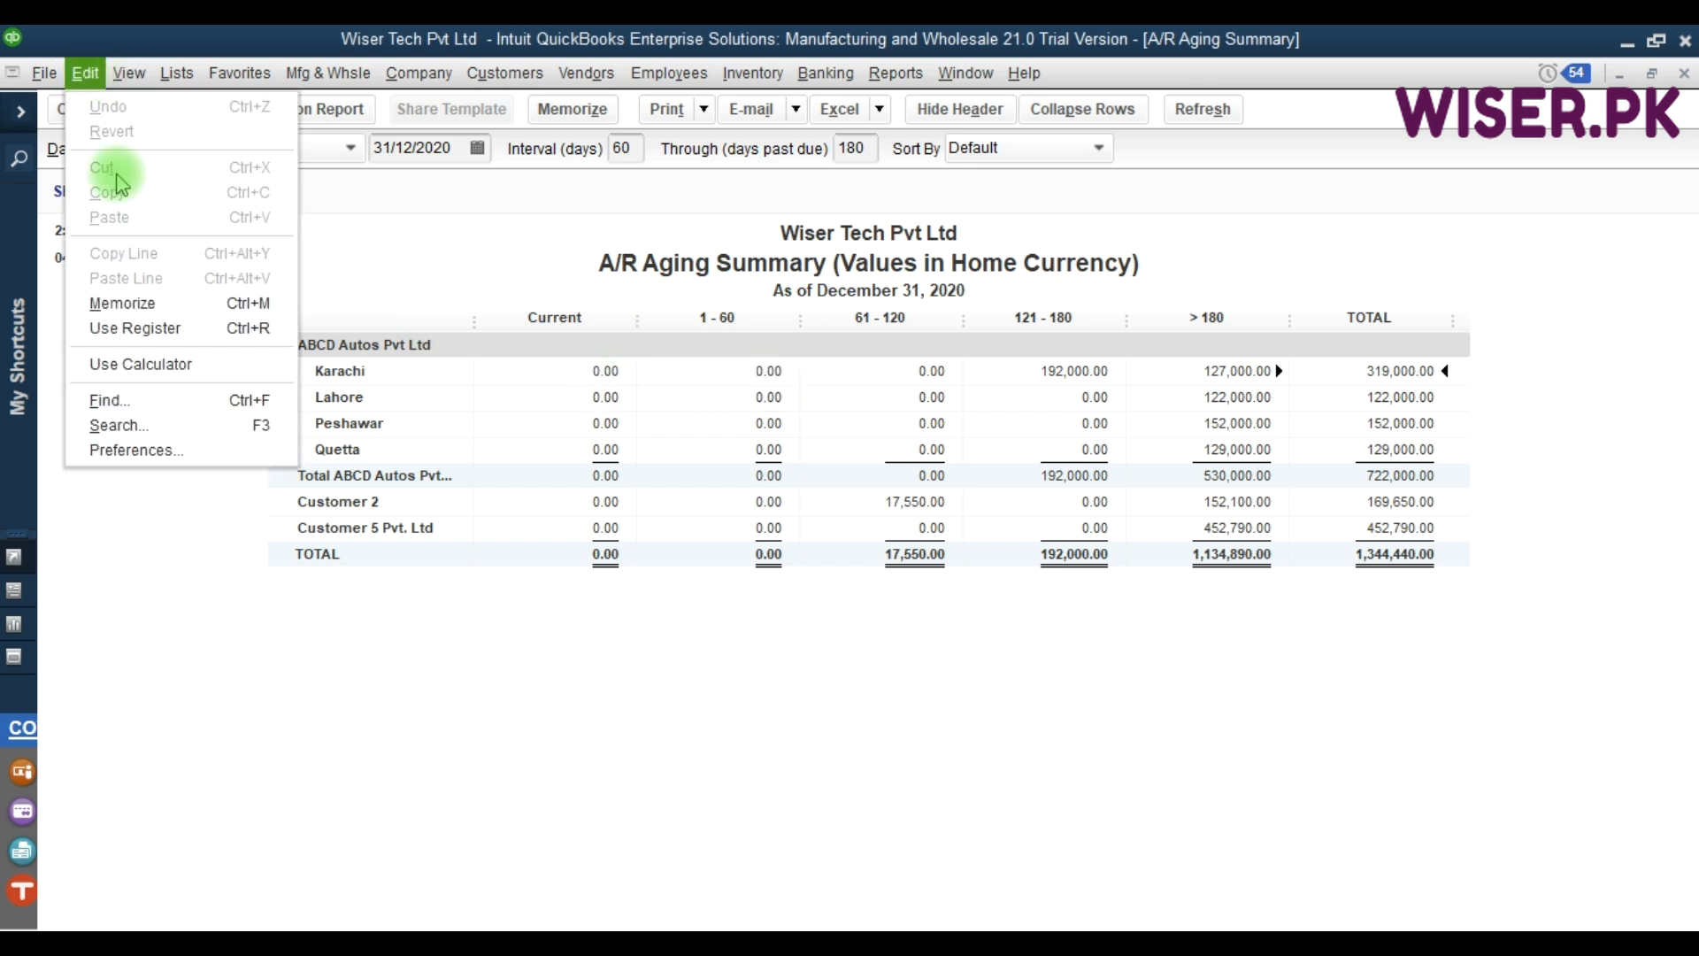
pyautogui.click(137, 450)
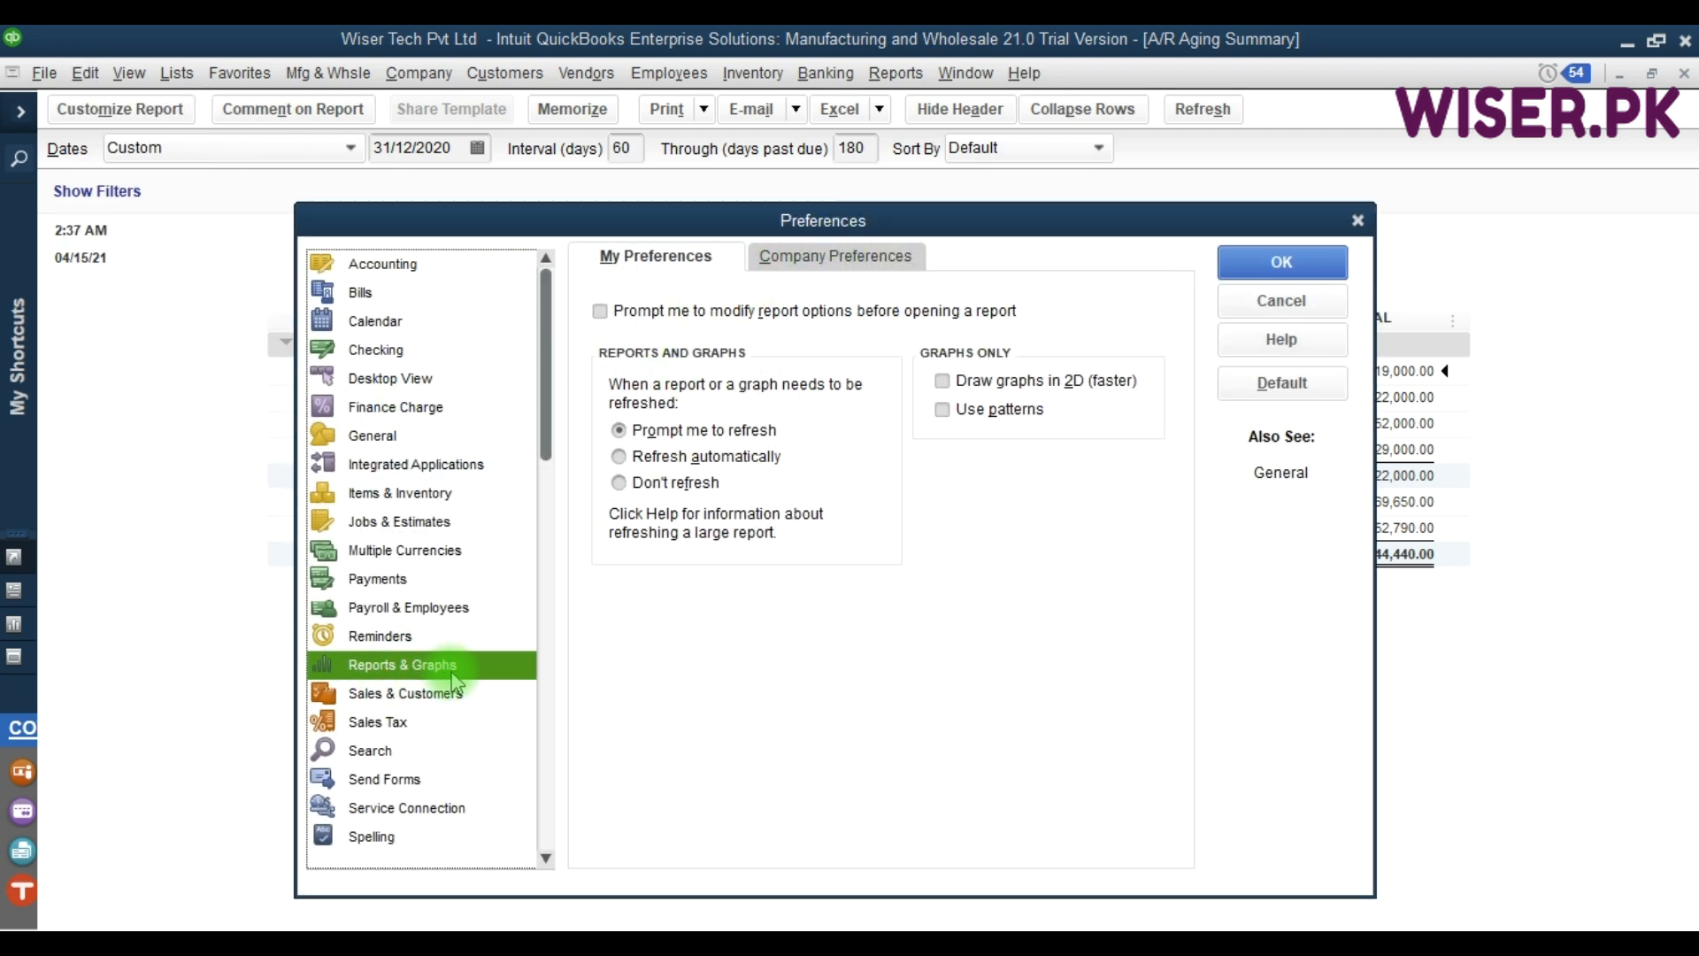
pyautogui.click(885, 260)
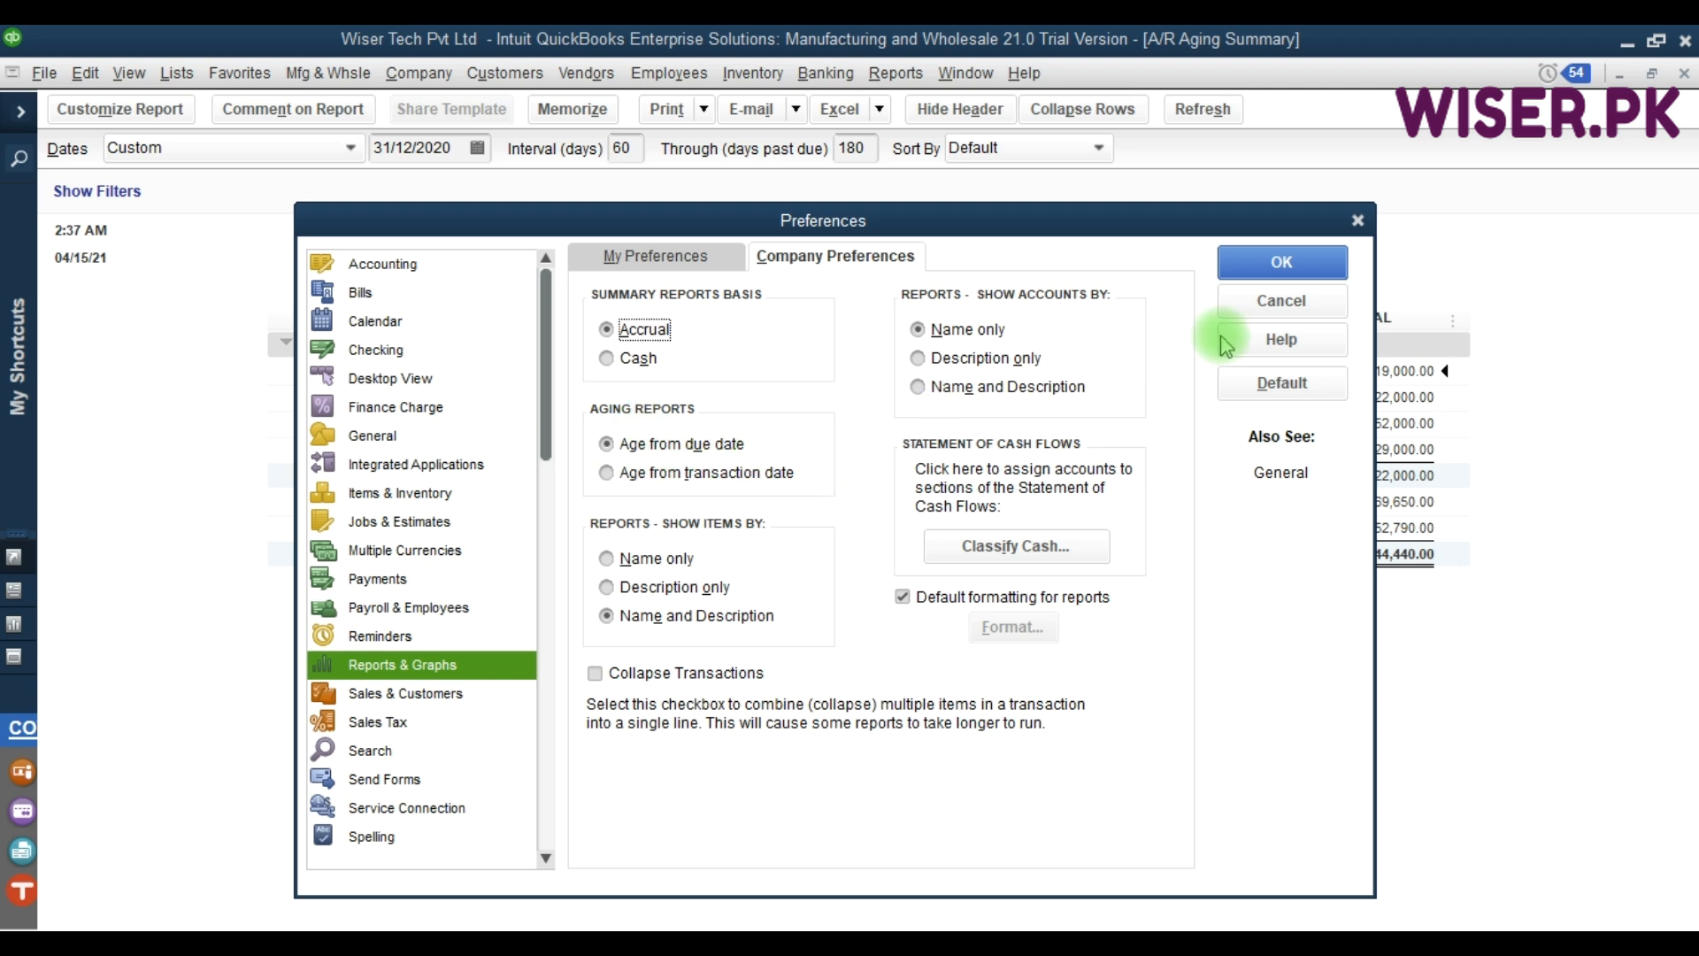
pyautogui.click(1274, 268)
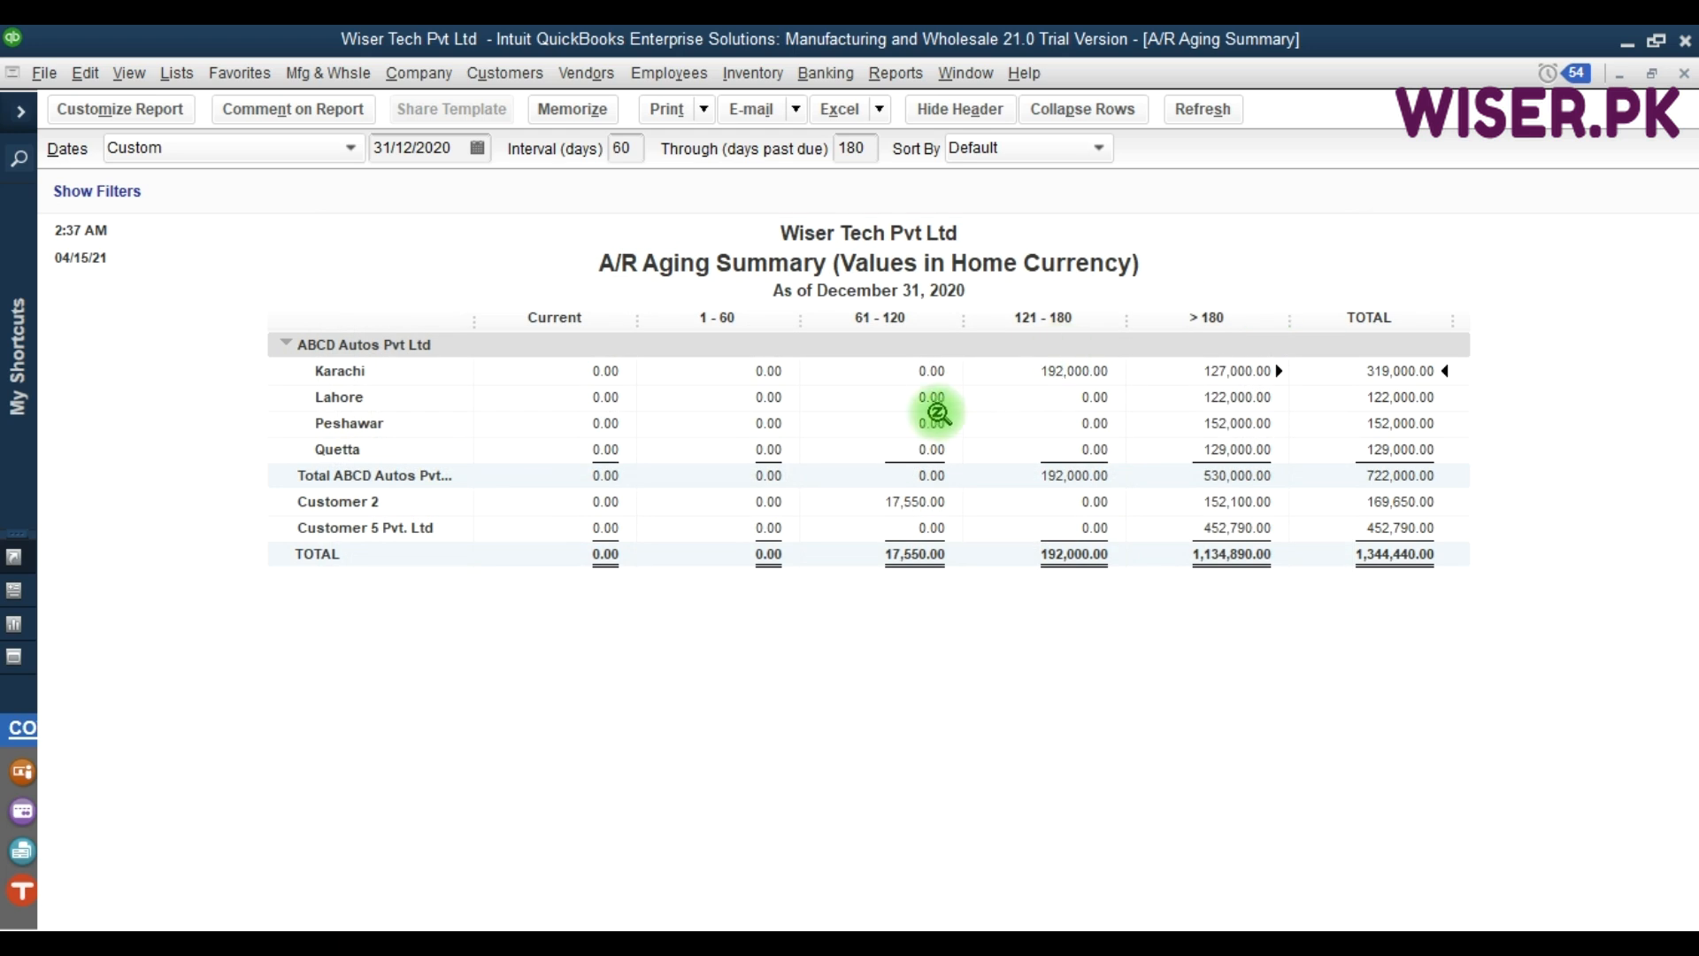
# Open the A/R Aging Detail report and examine the terms, due dates and aging of the ABCD Autos invoices.
pyautogui.hotkey('alt', 'r')
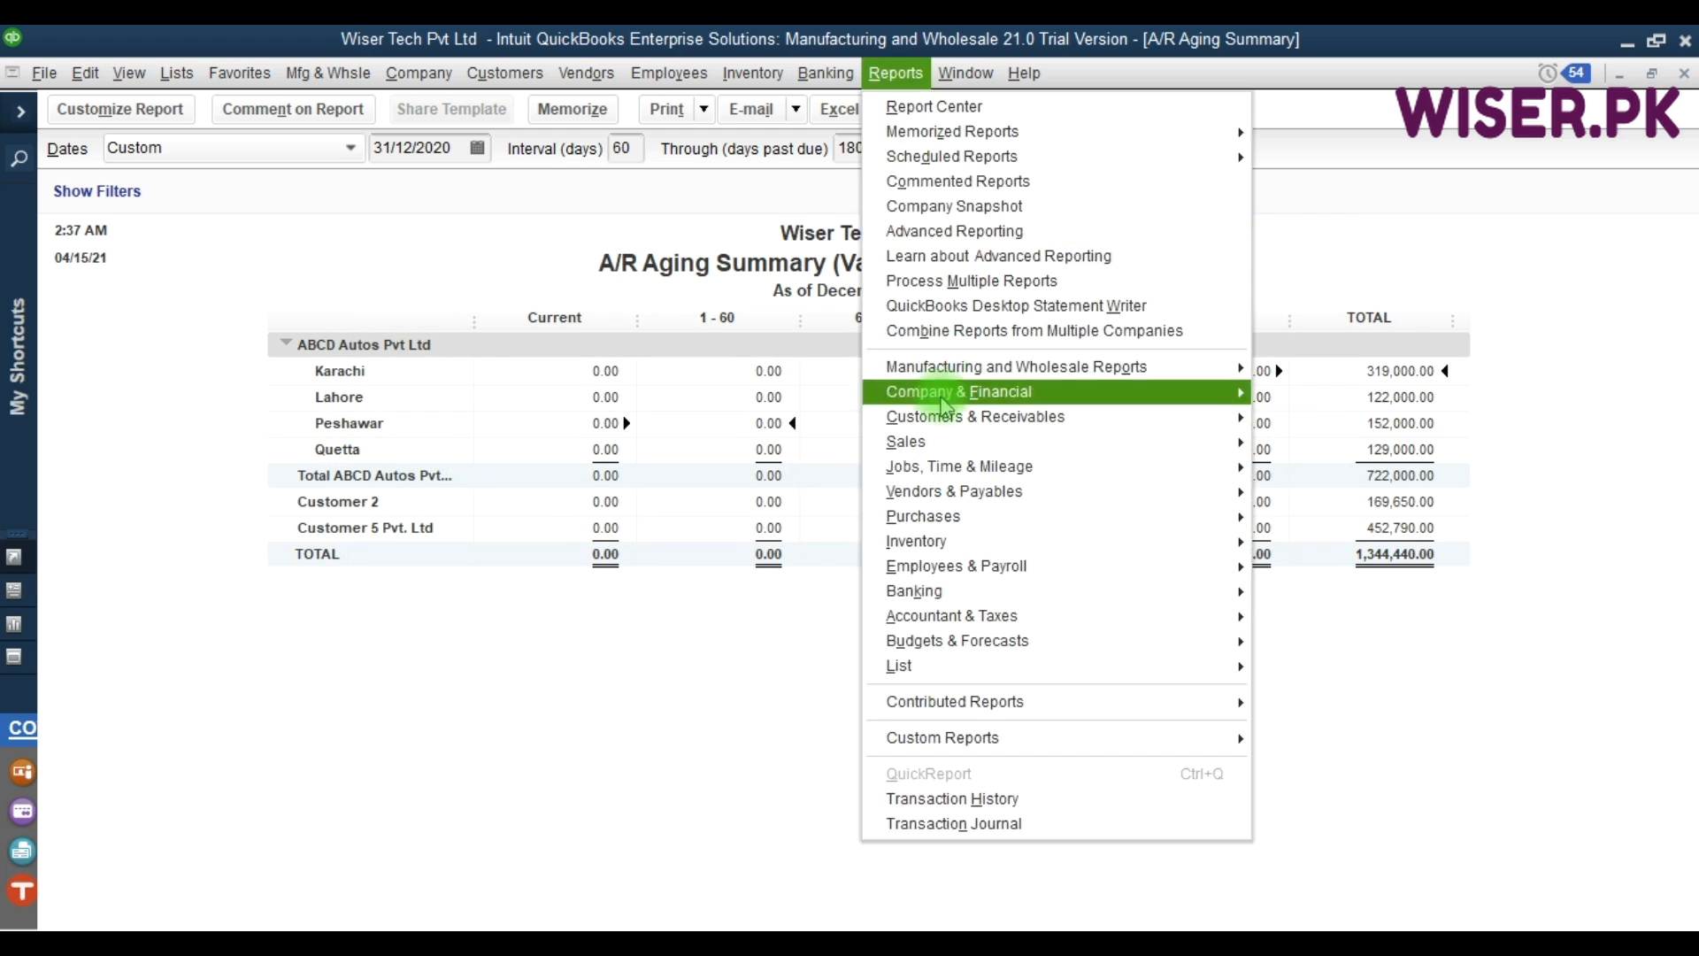
pyautogui.moveTo(977, 406)
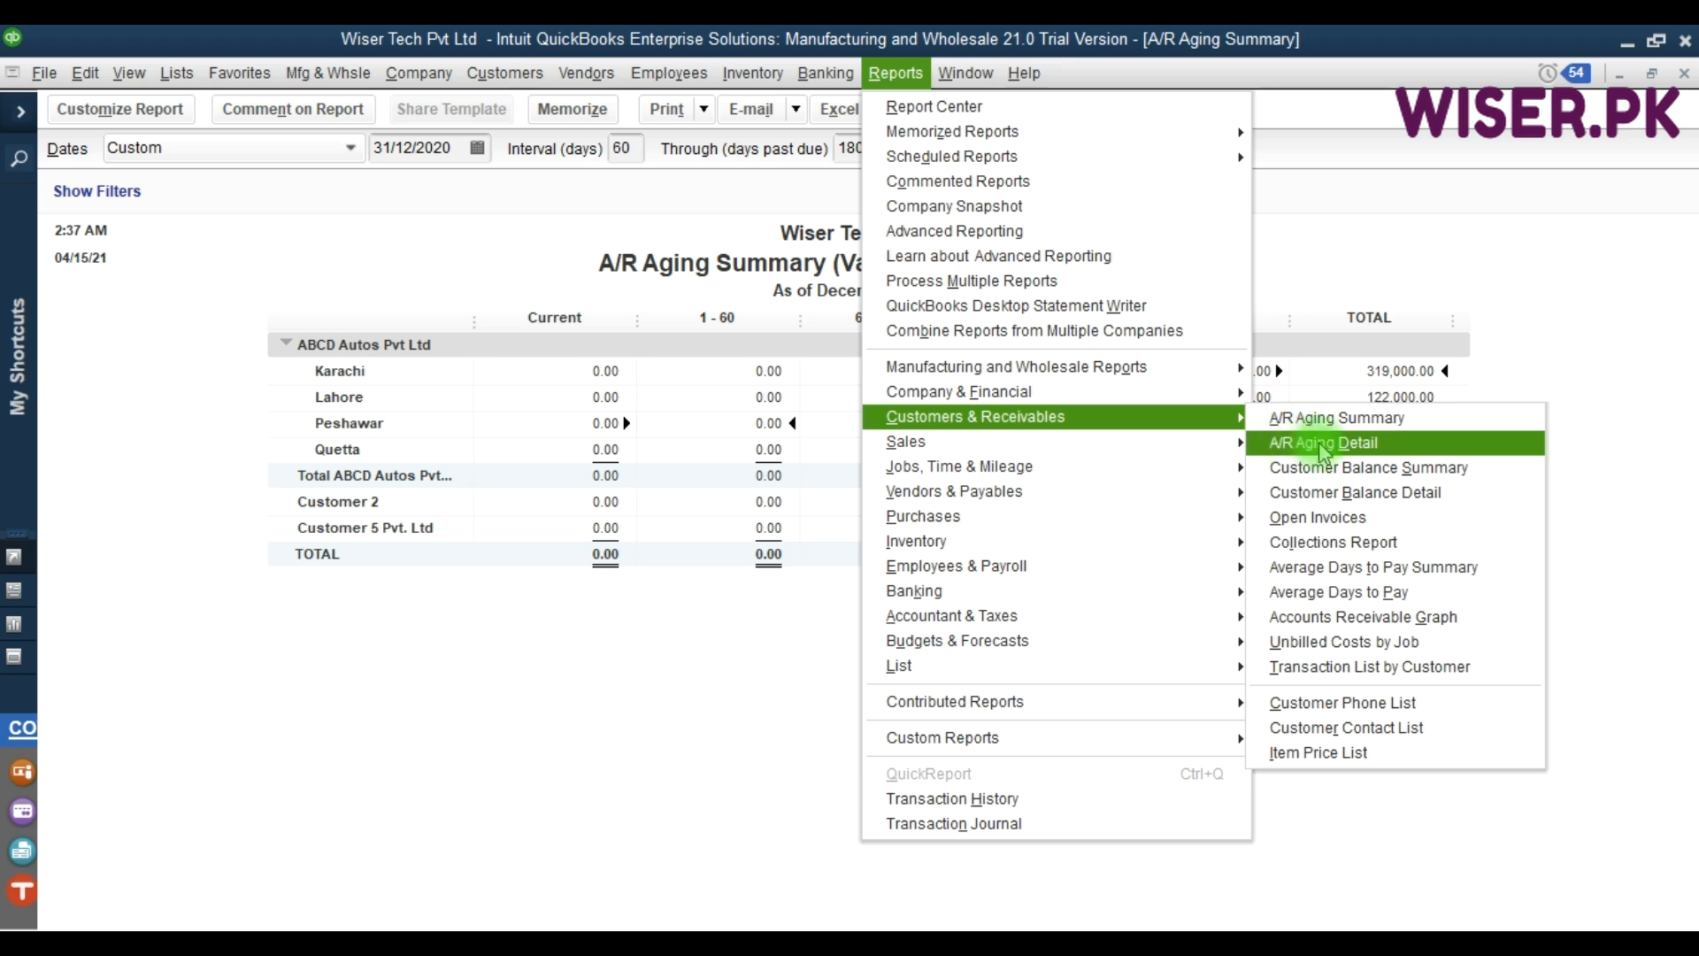
pyautogui.click(1275, 435)
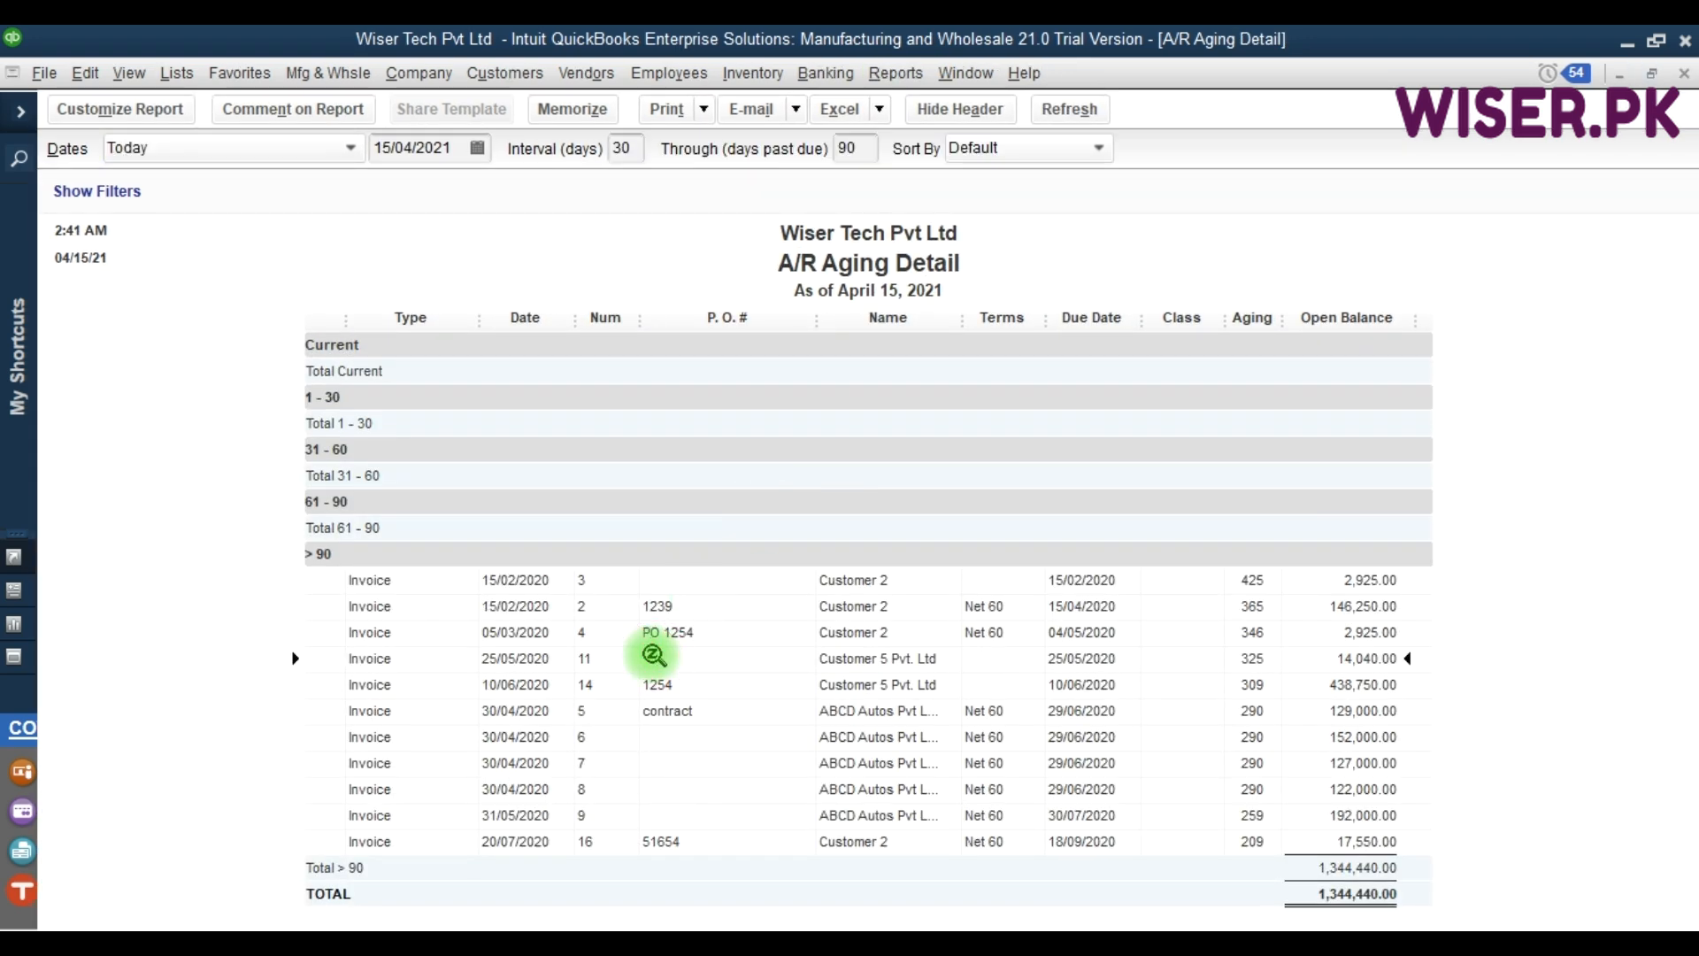
pyautogui.click(827, 733)
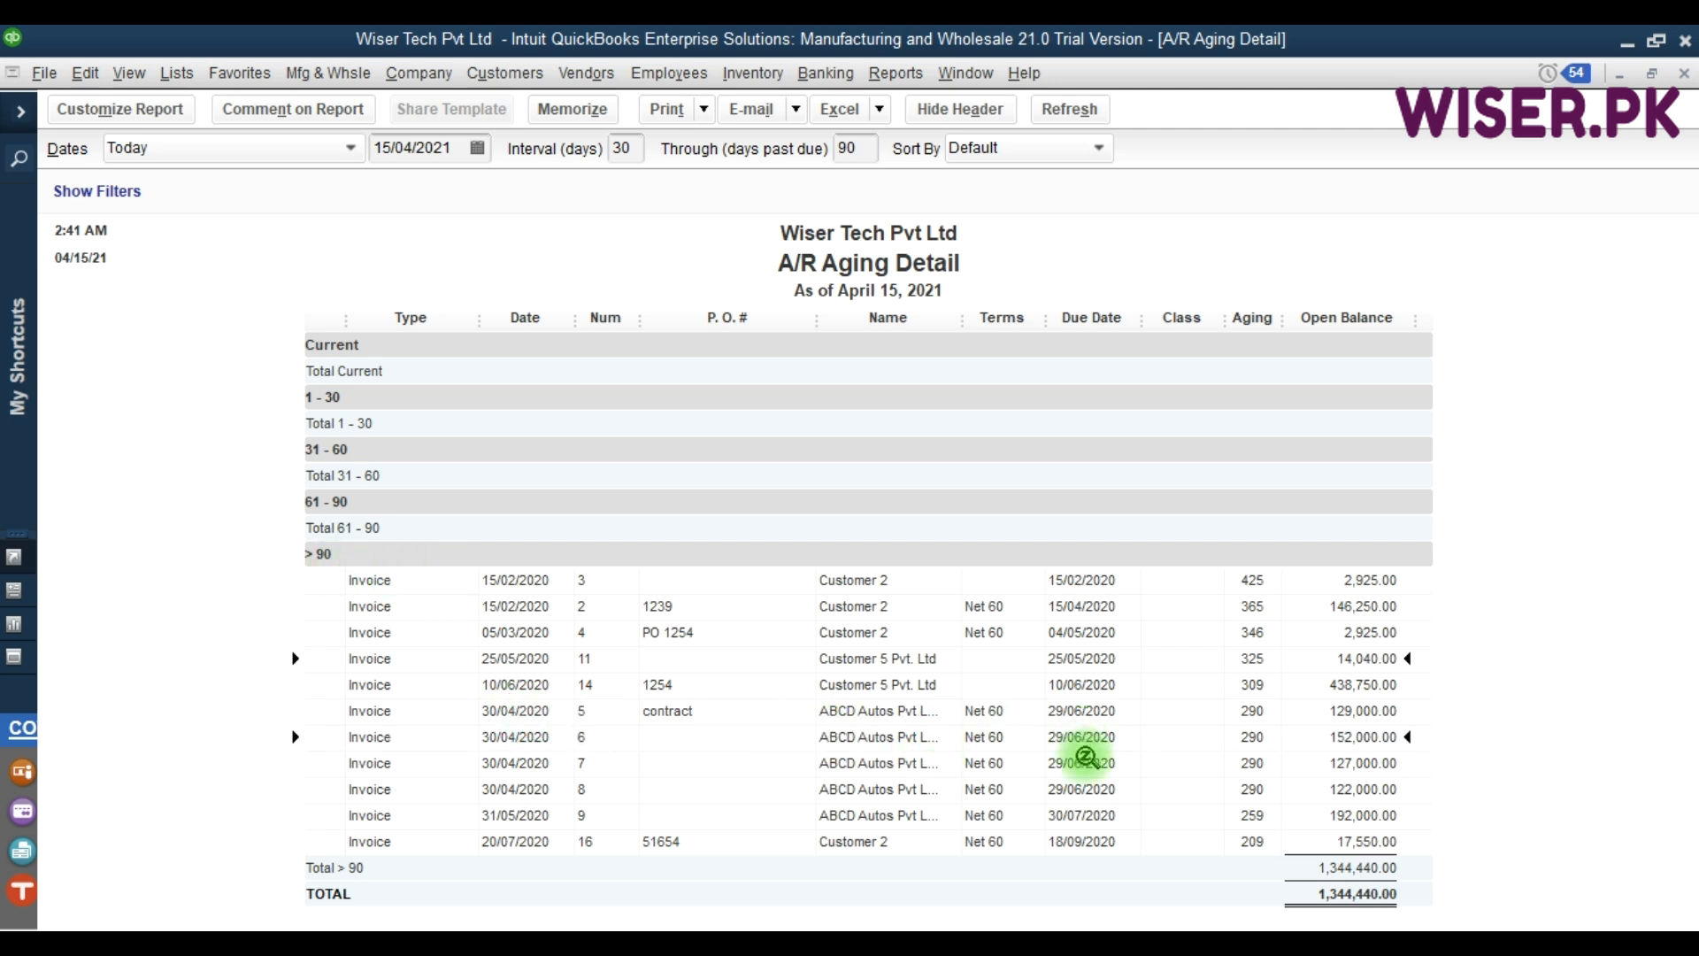
pyautogui.click(1092, 790)
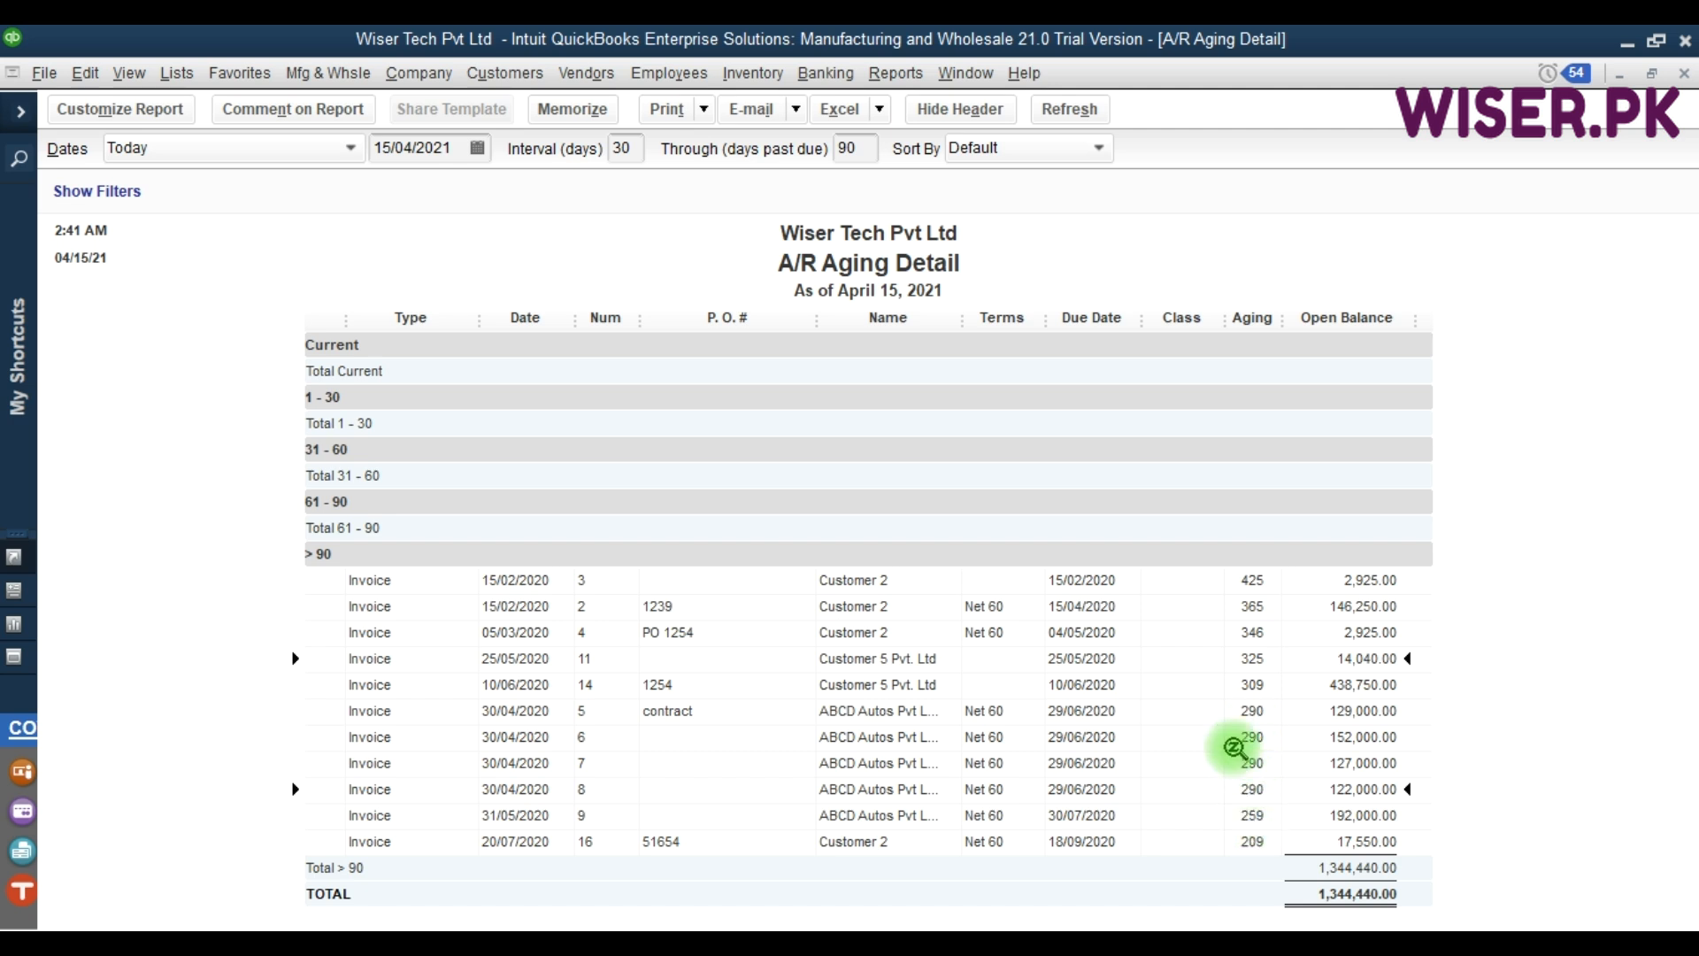
# Open the Average Days to Pay Summary report for customers.
pyautogui.click(894, 73)
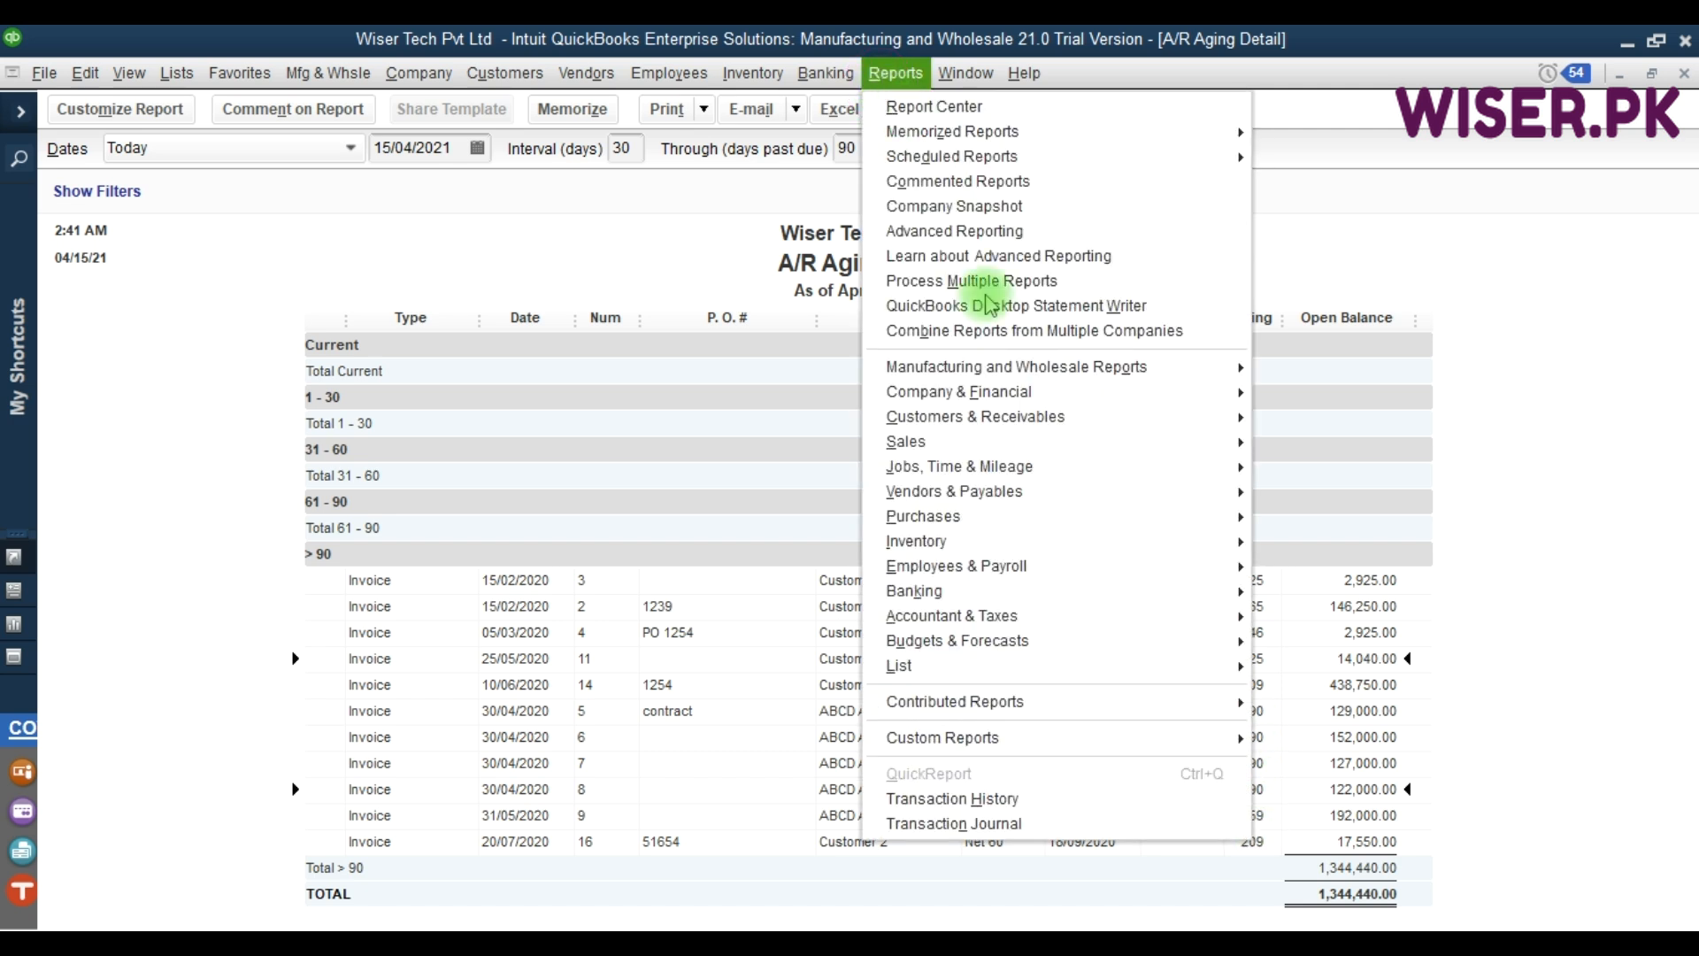
pyautogui.moveTo(1051, 417)
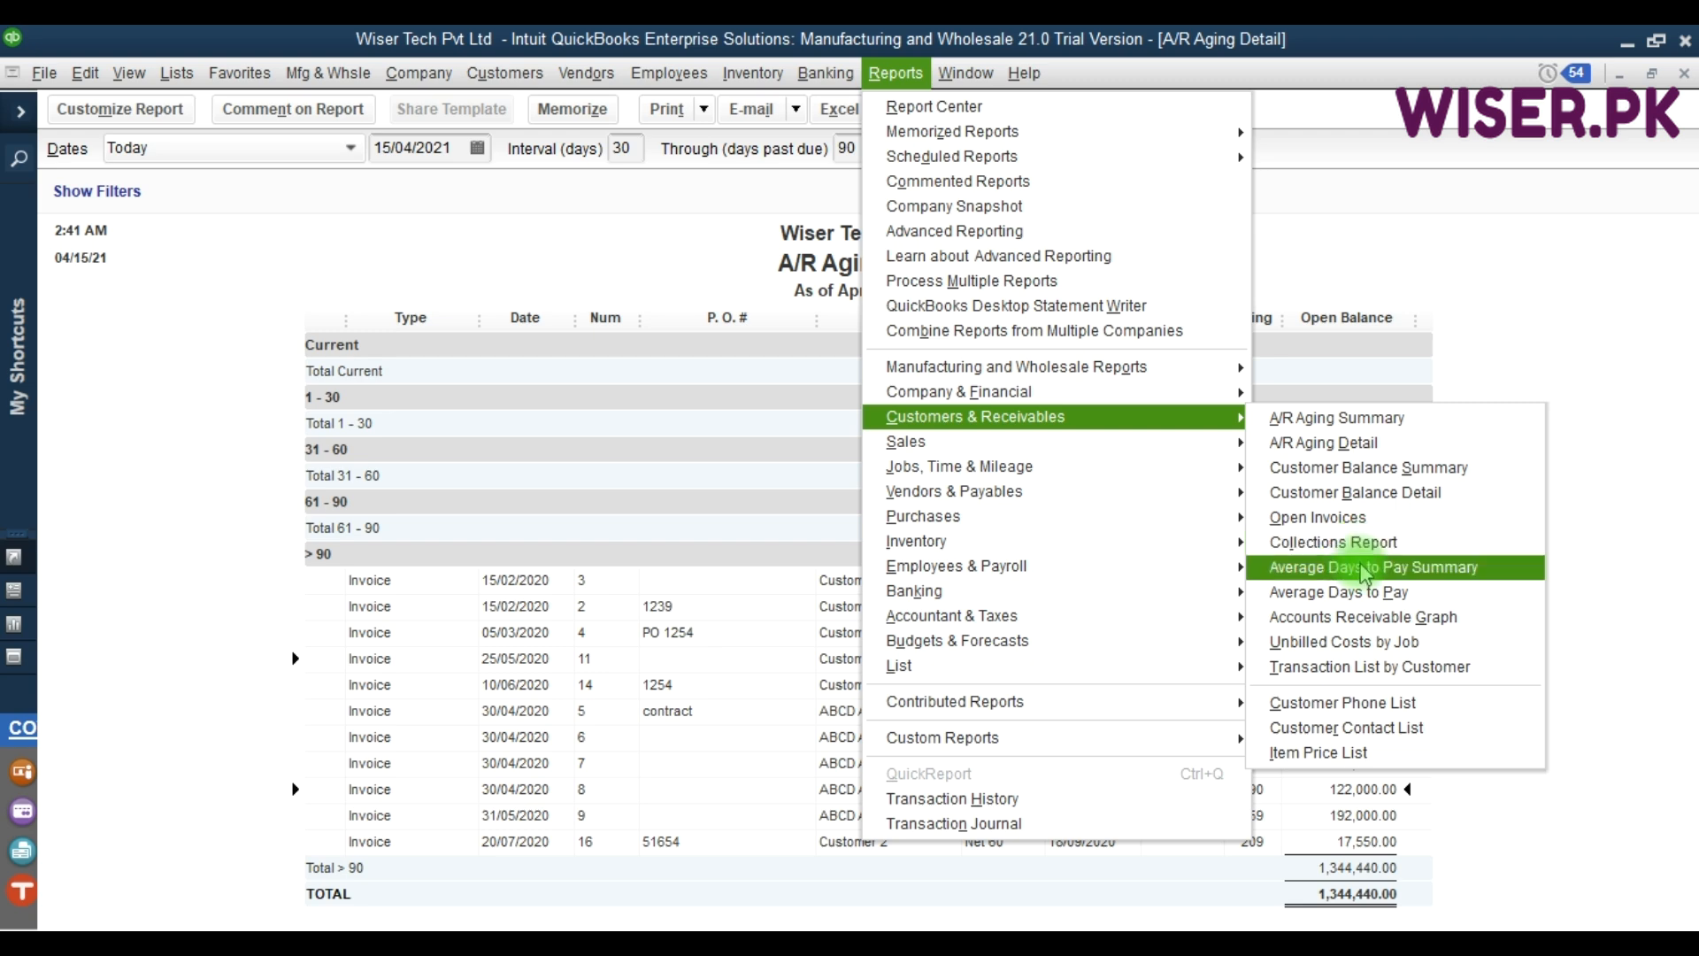
pyautogui.click(1363, 569)
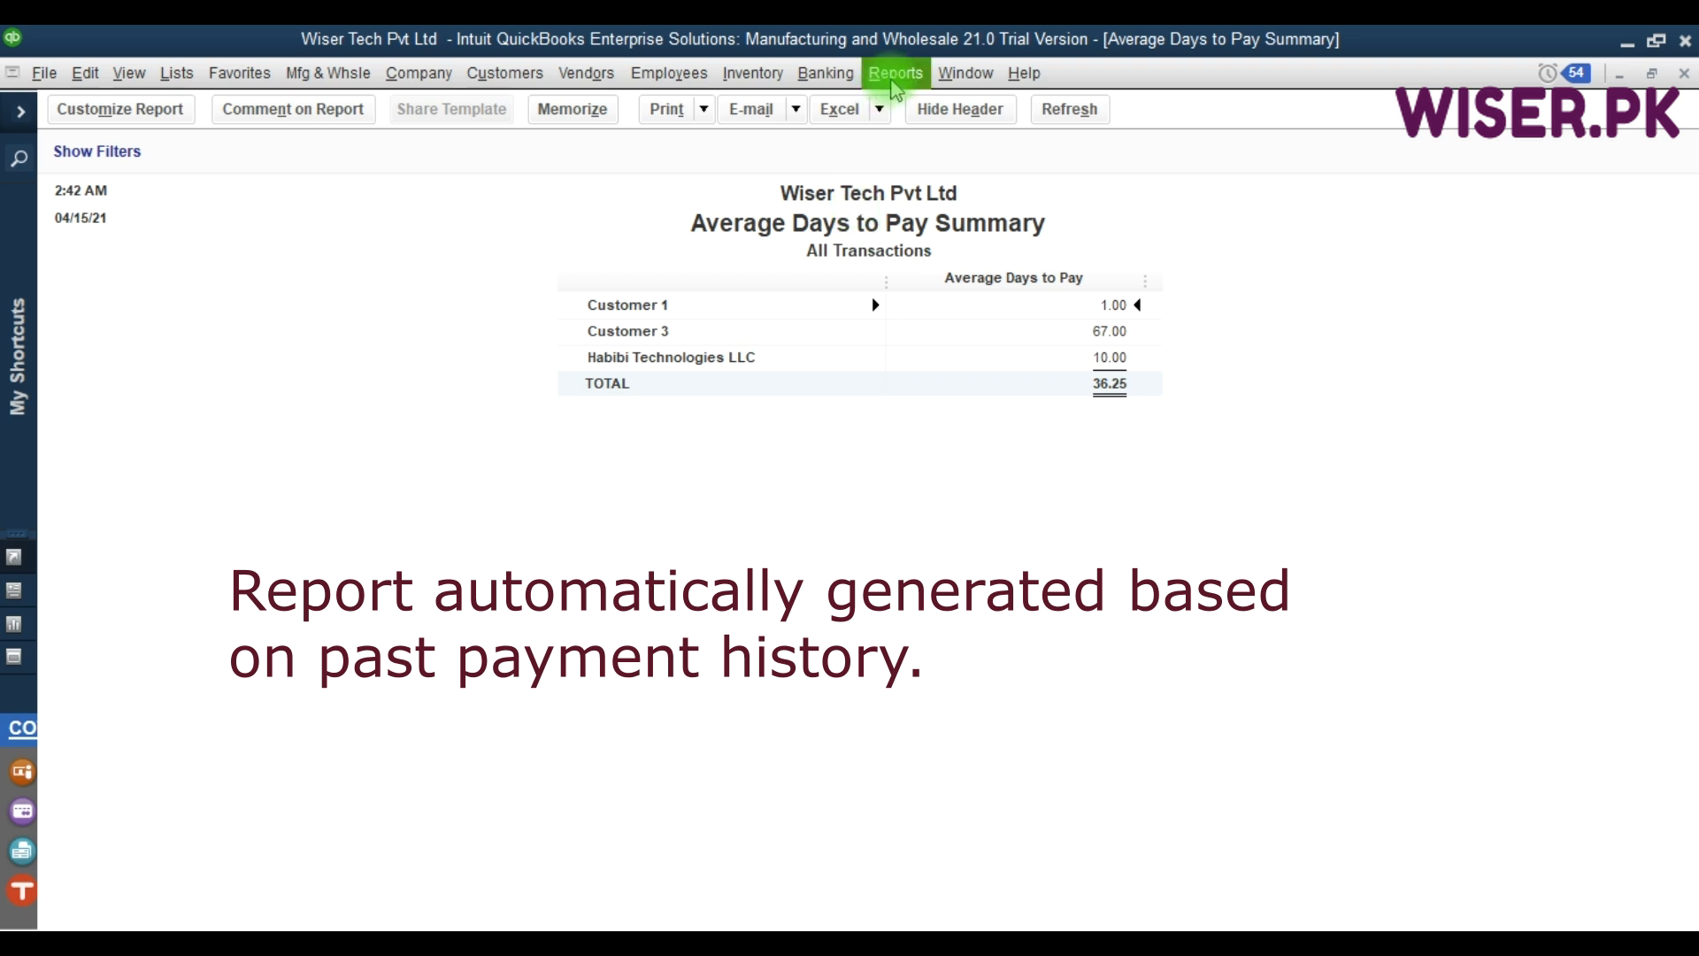
# Open the detailed Average Days to Pay report and examine the Customer 3 invoices.
pyautogui.click(894, 78)
pyautogui.moveTo(910, 417)
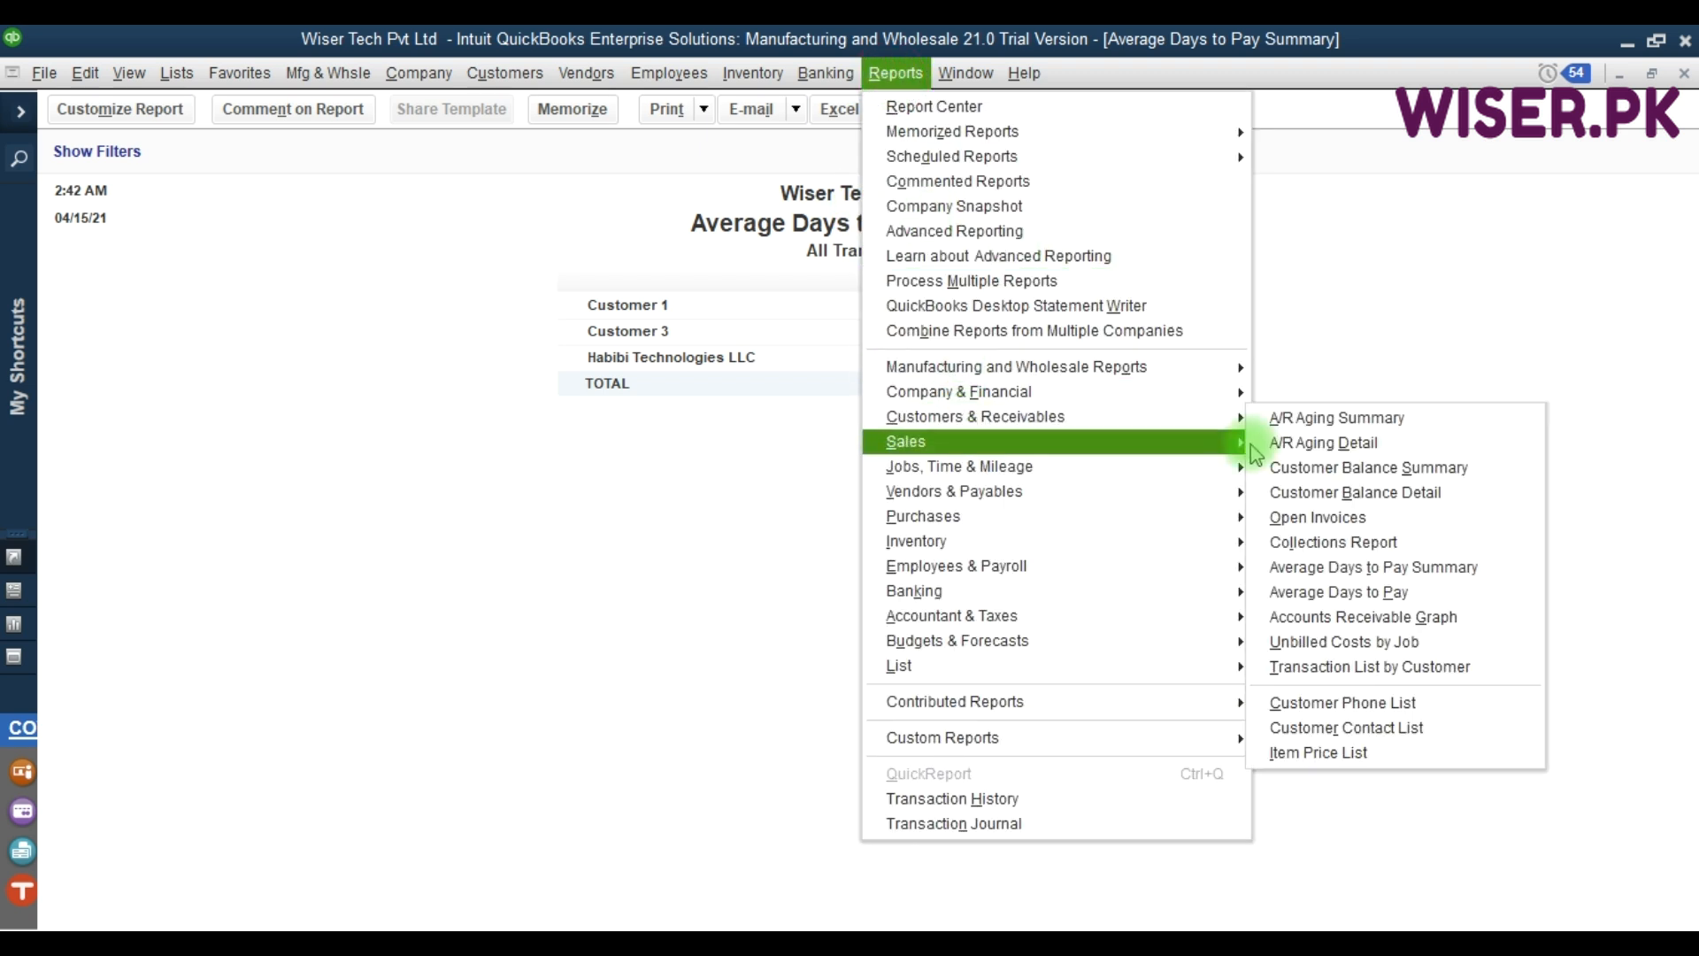
pyautogui.click(1384, 593)
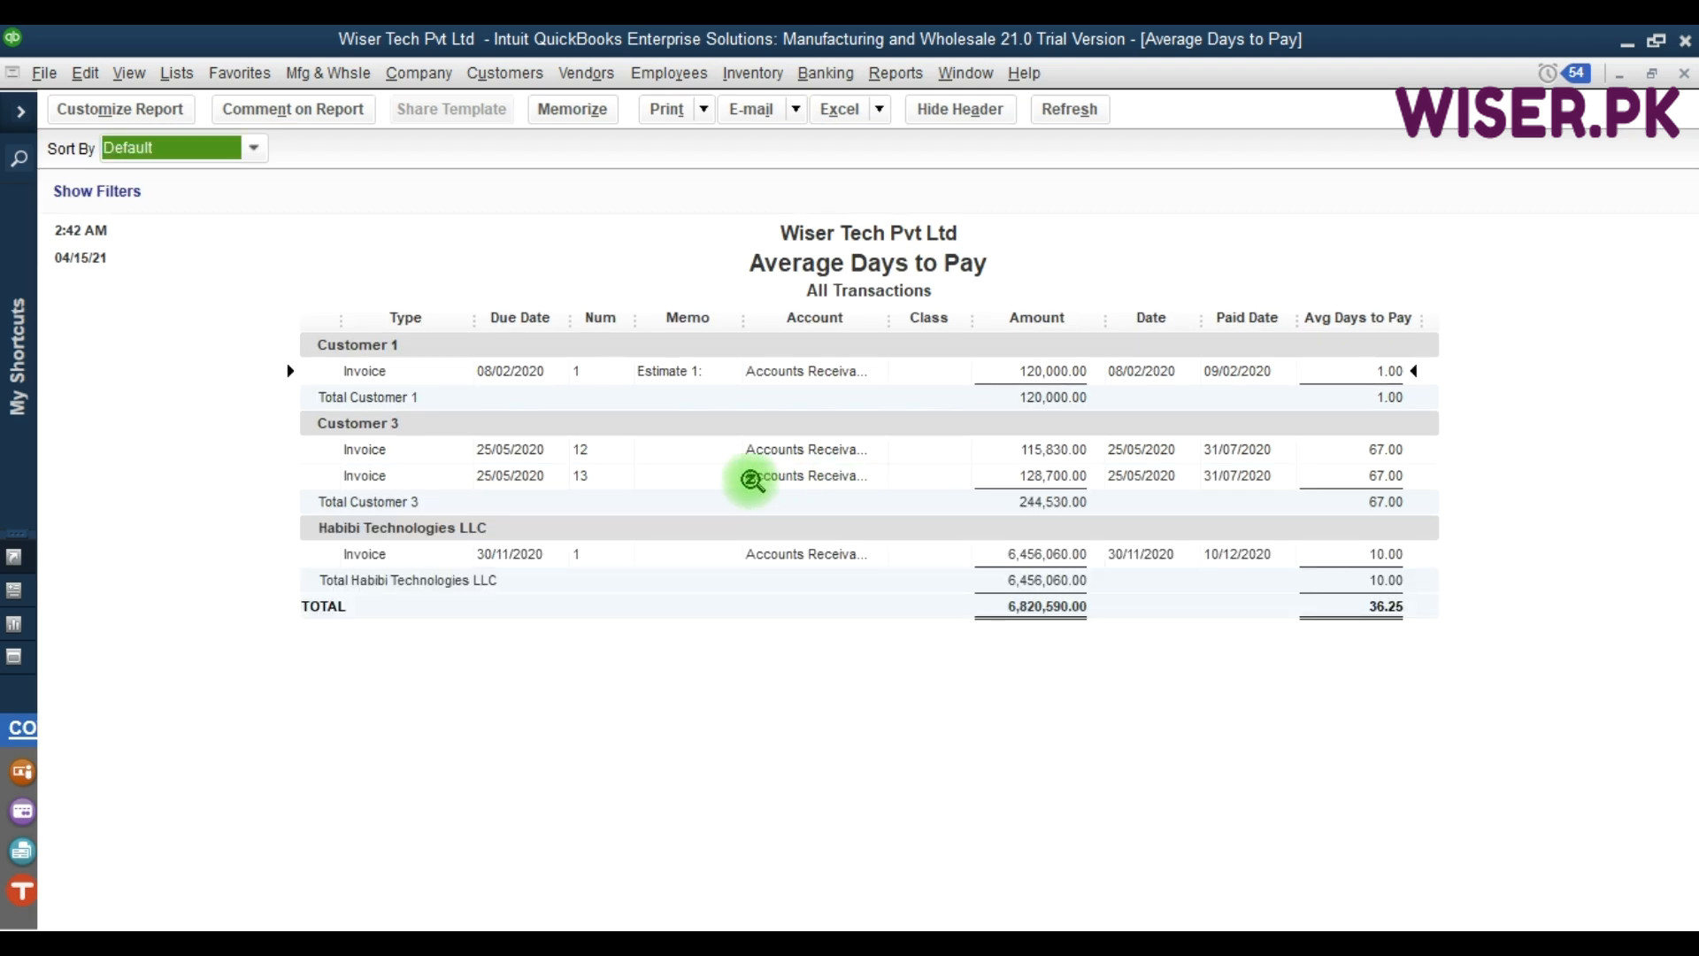
pyautogui.click(648, 478)
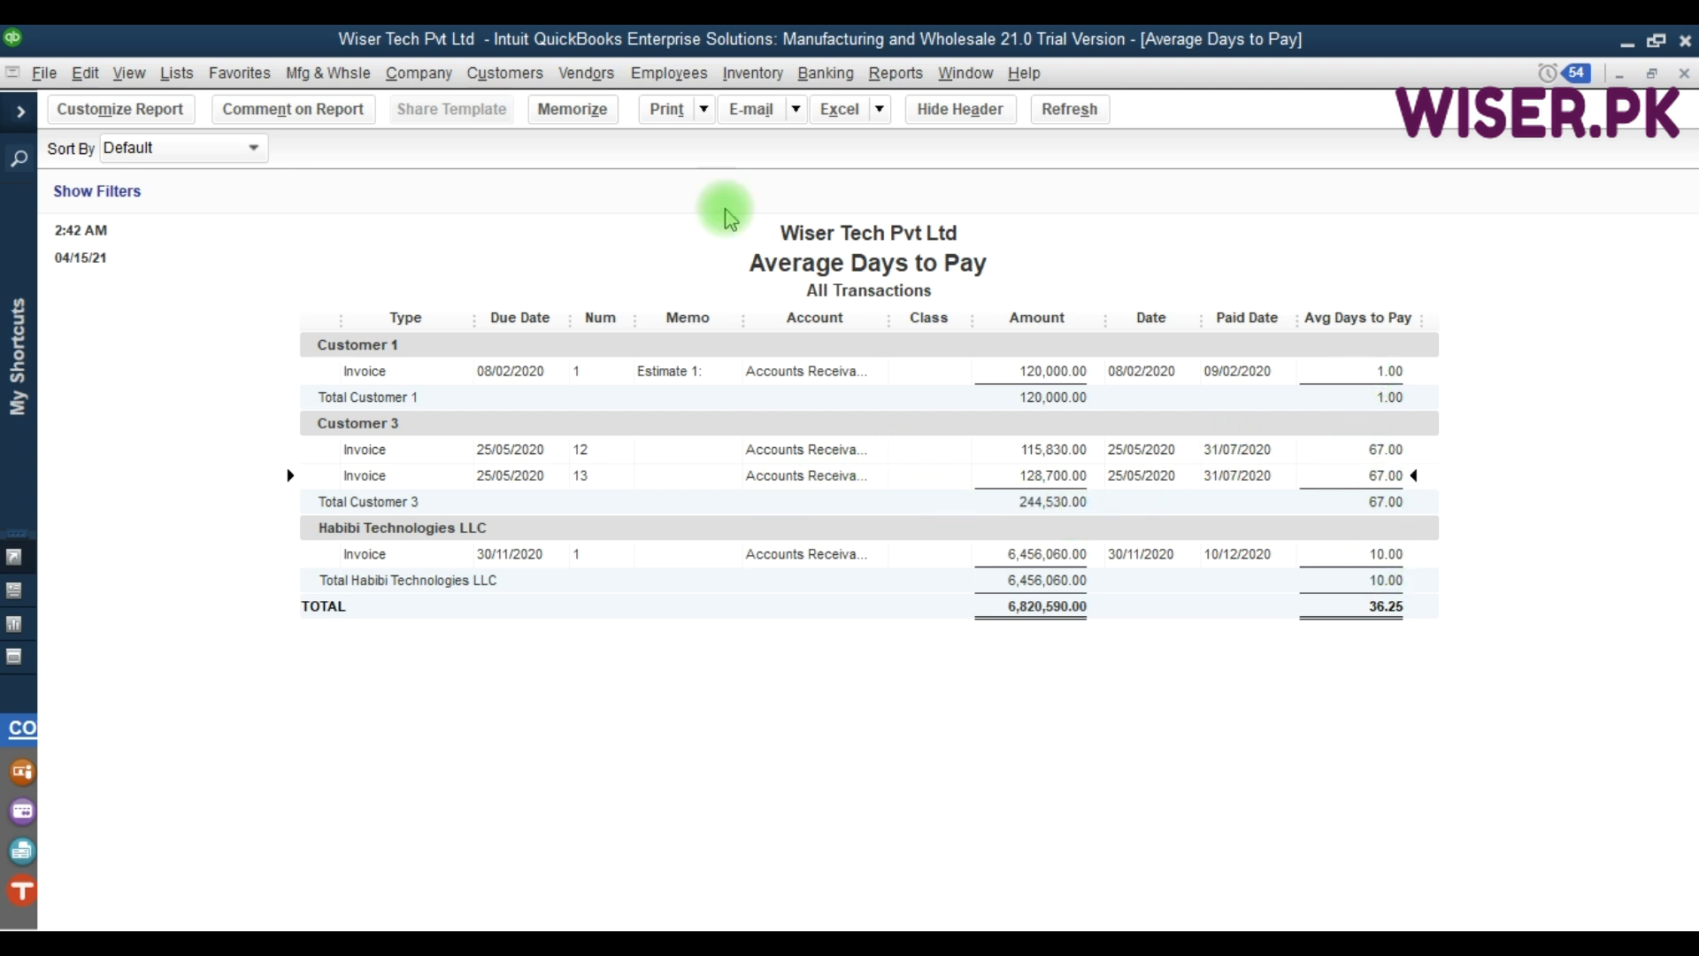
# Open the Unbilled Costs by Job report from the customers and receivables reports.
pyautogui.click(894, 73)
pyautogui.moveTo(974, 416)
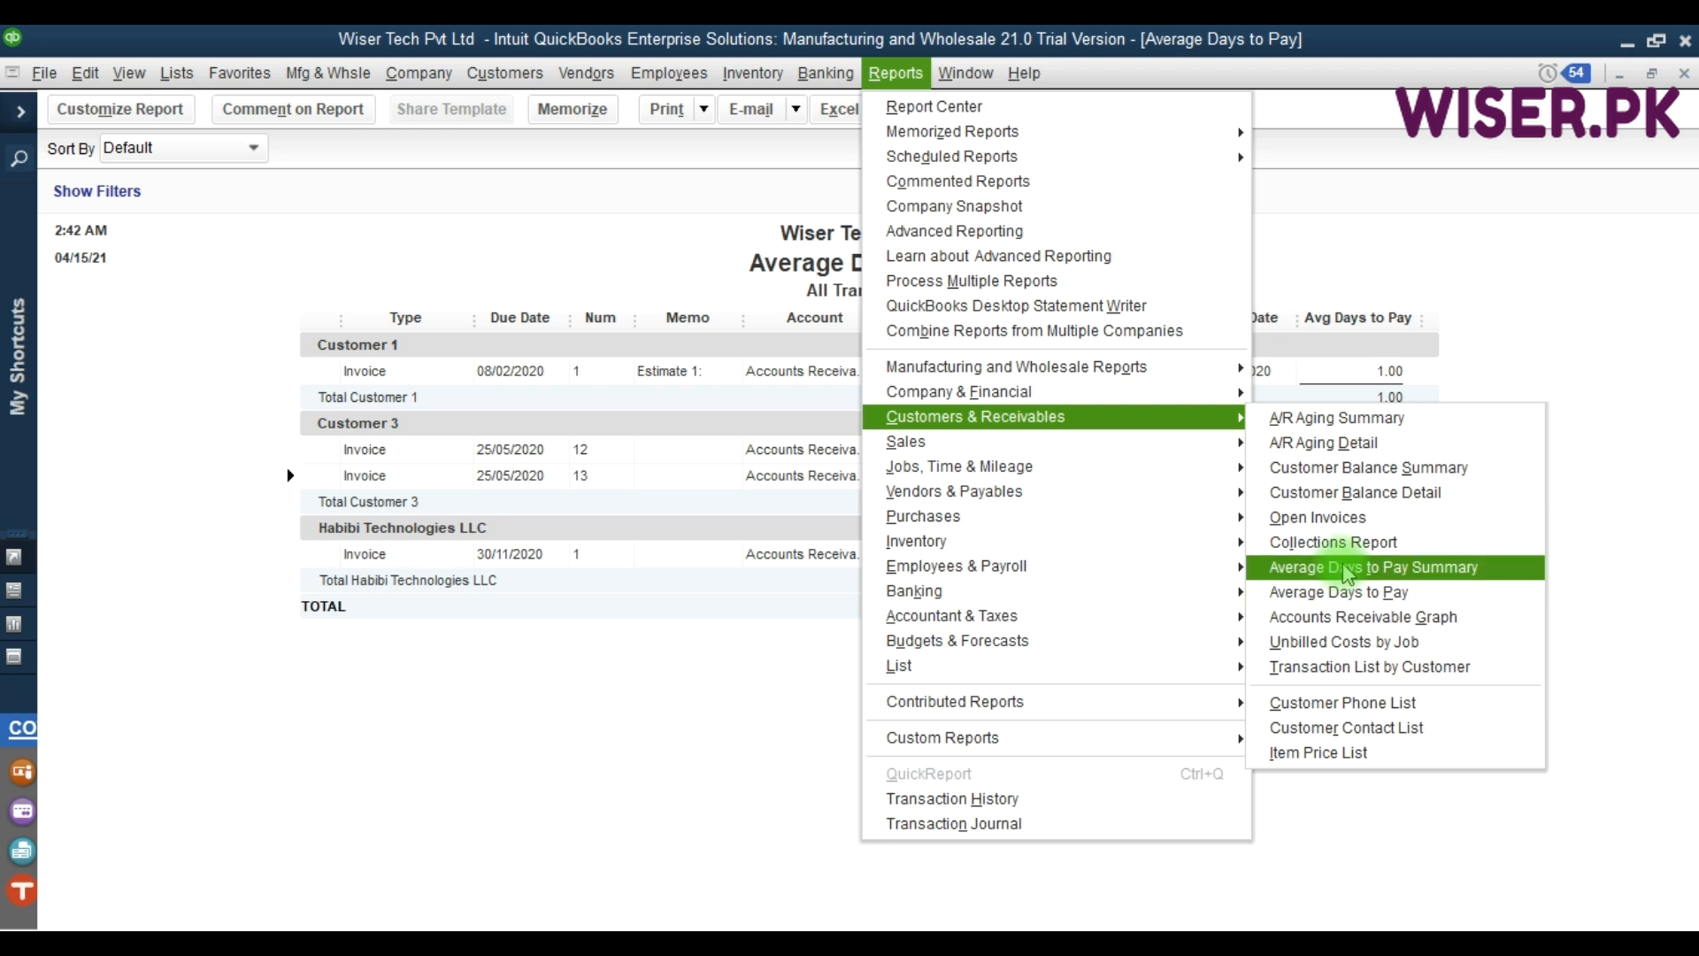
pyautogui.click(1403, 651)
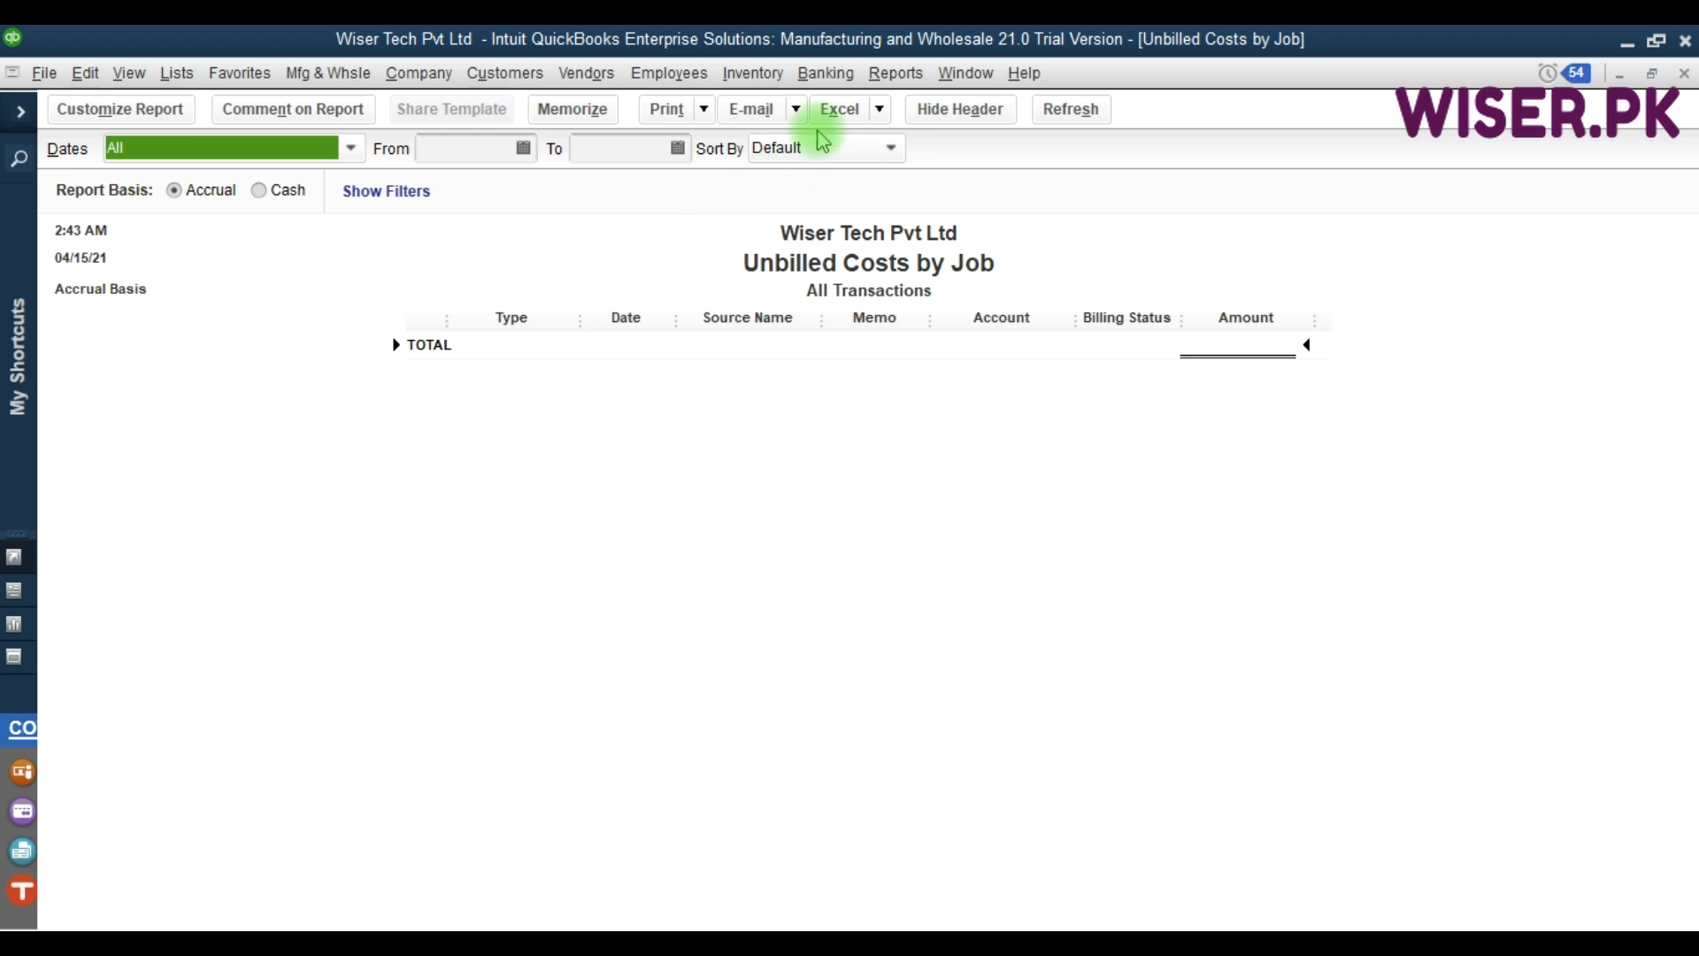
# Open the Transaction List by Customer report and set its date range to All.
pyautogui.click(895, 72)
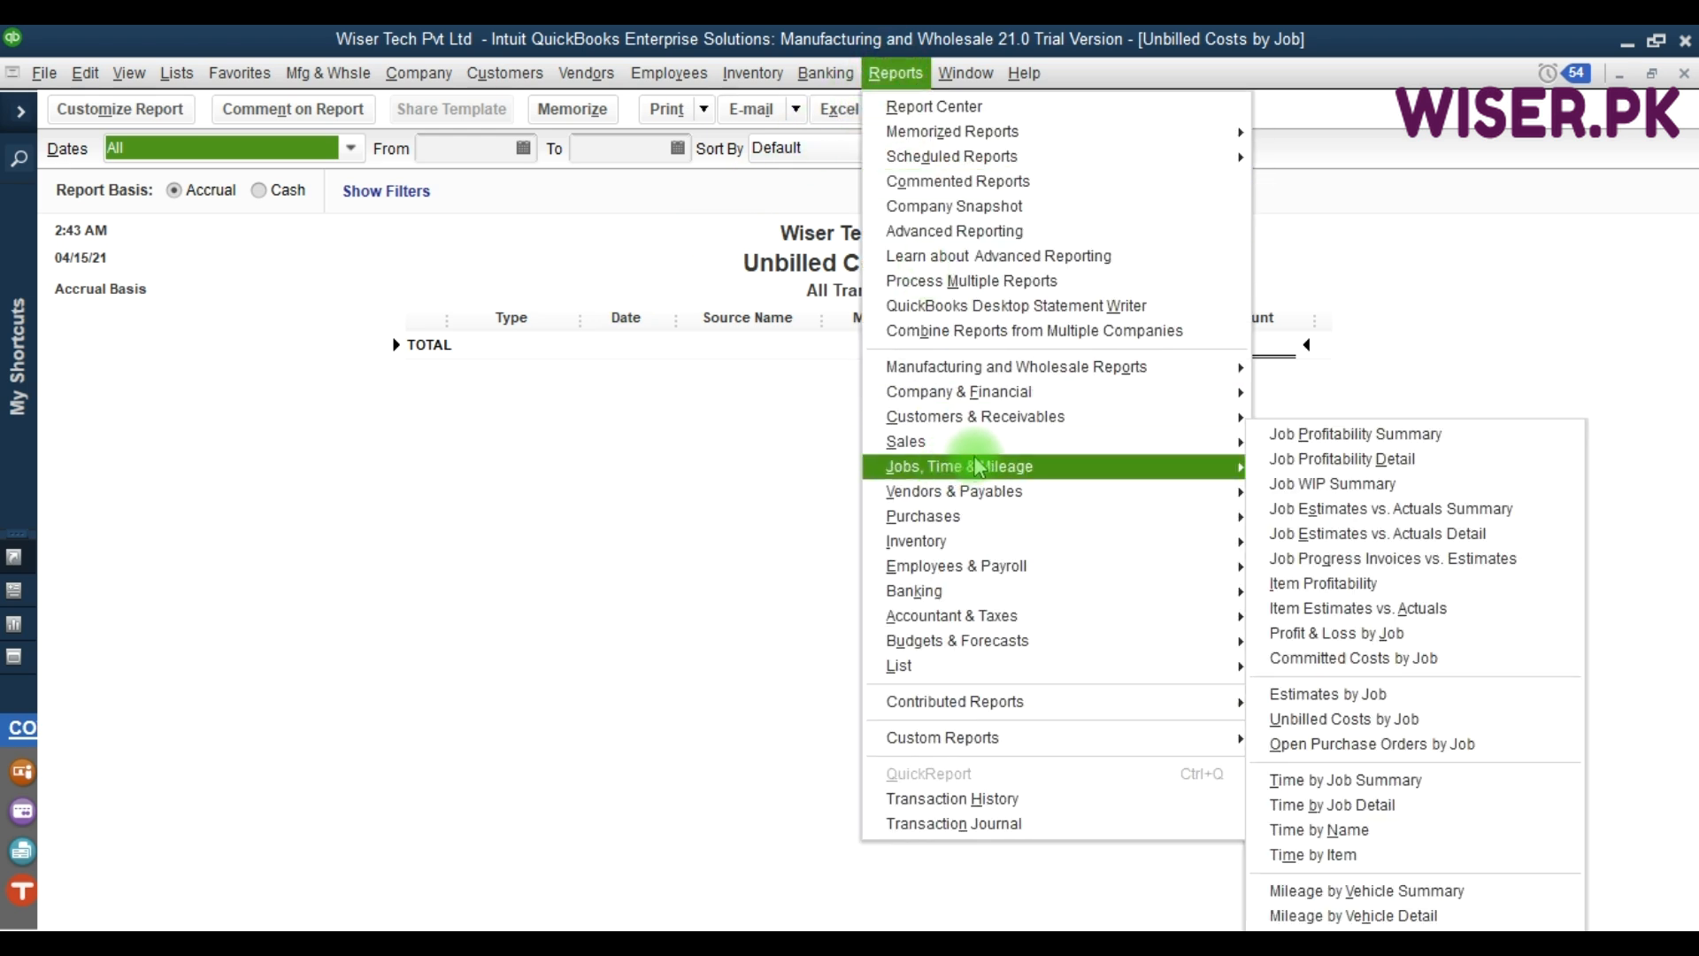
pyautogui.moveTo(1051, 425)
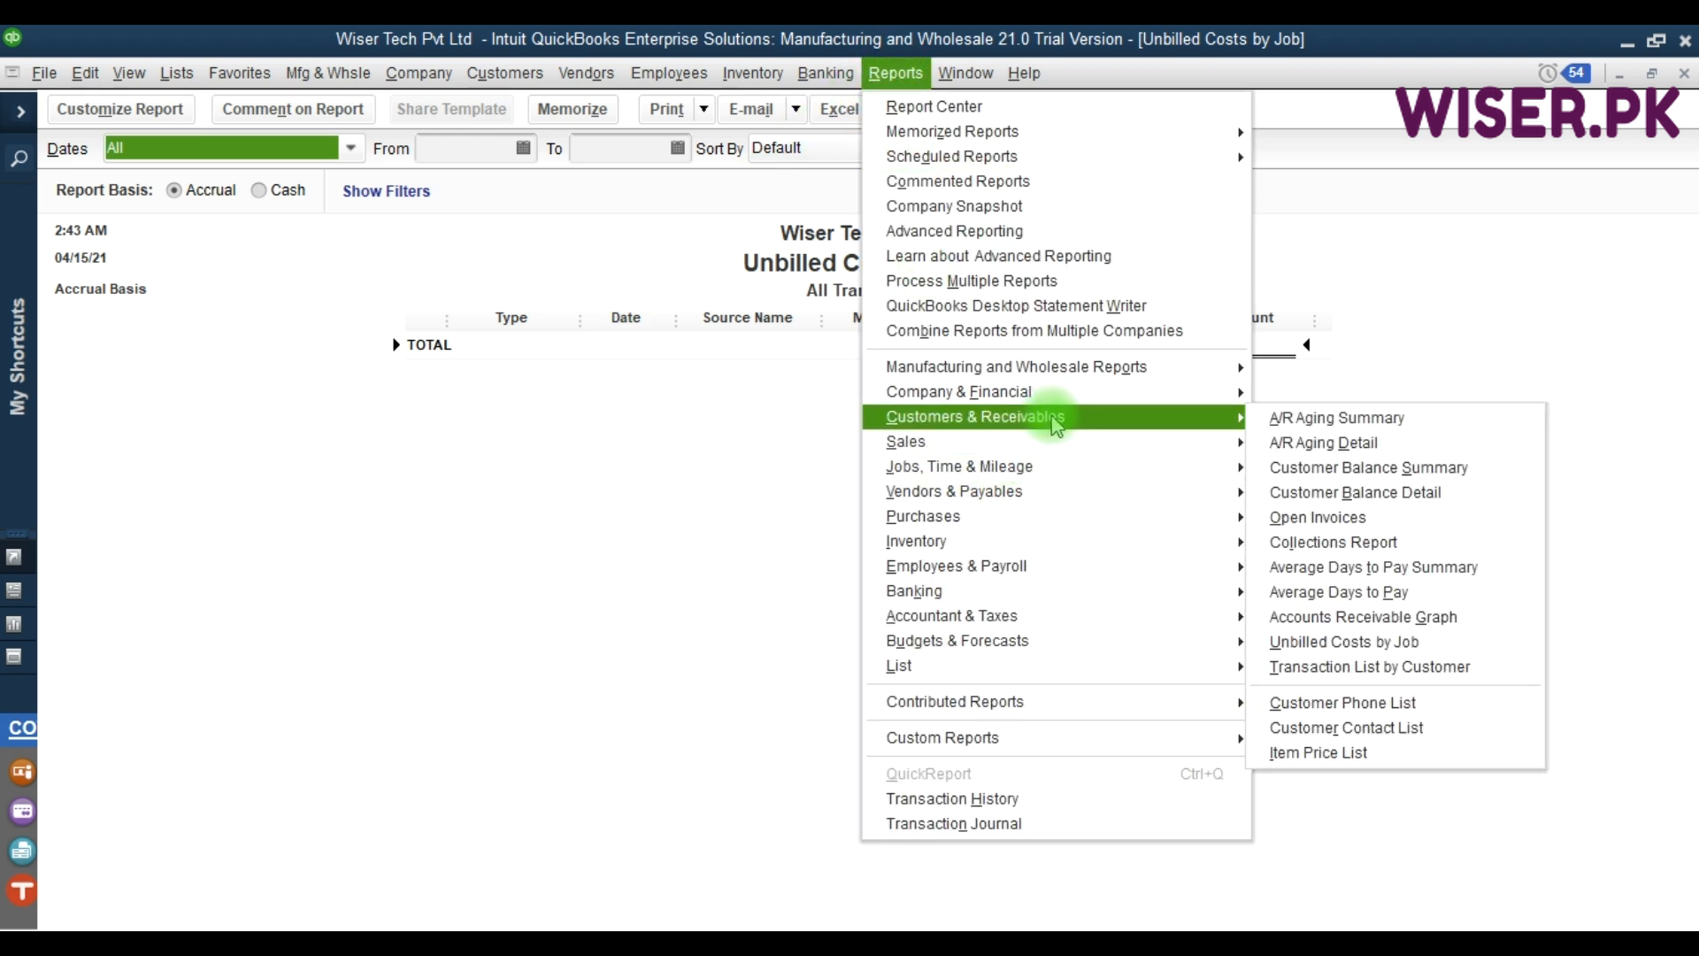
pyautogui.click(1371, 668)
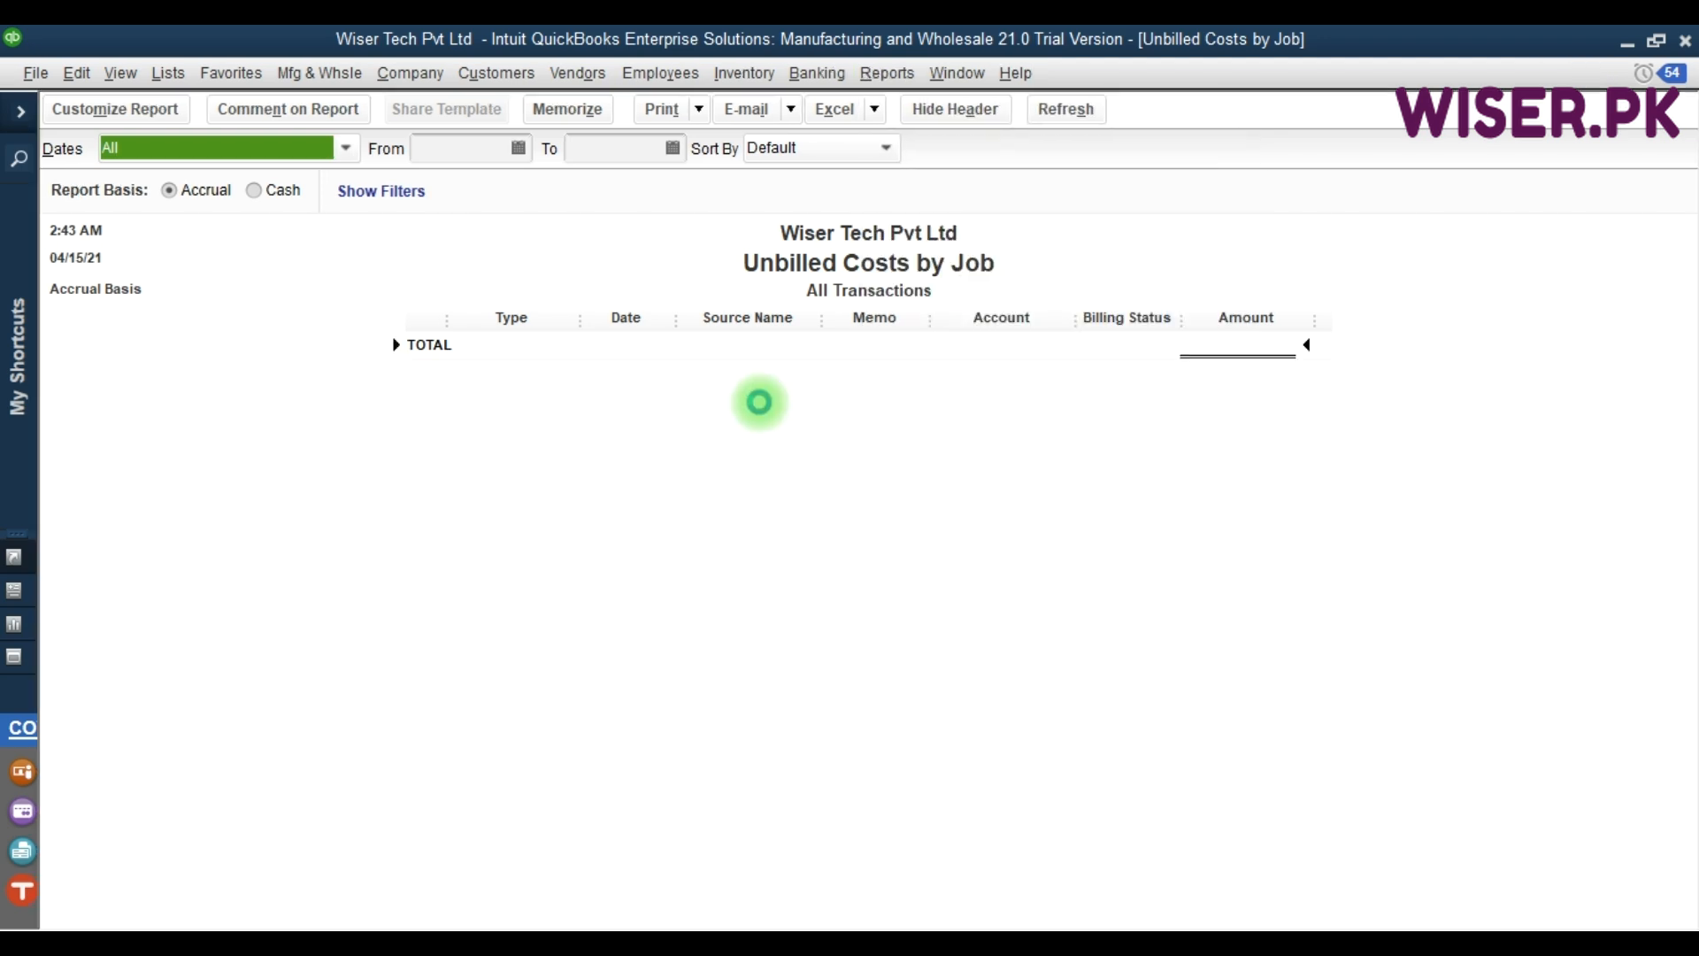
pyautogui.write('a')
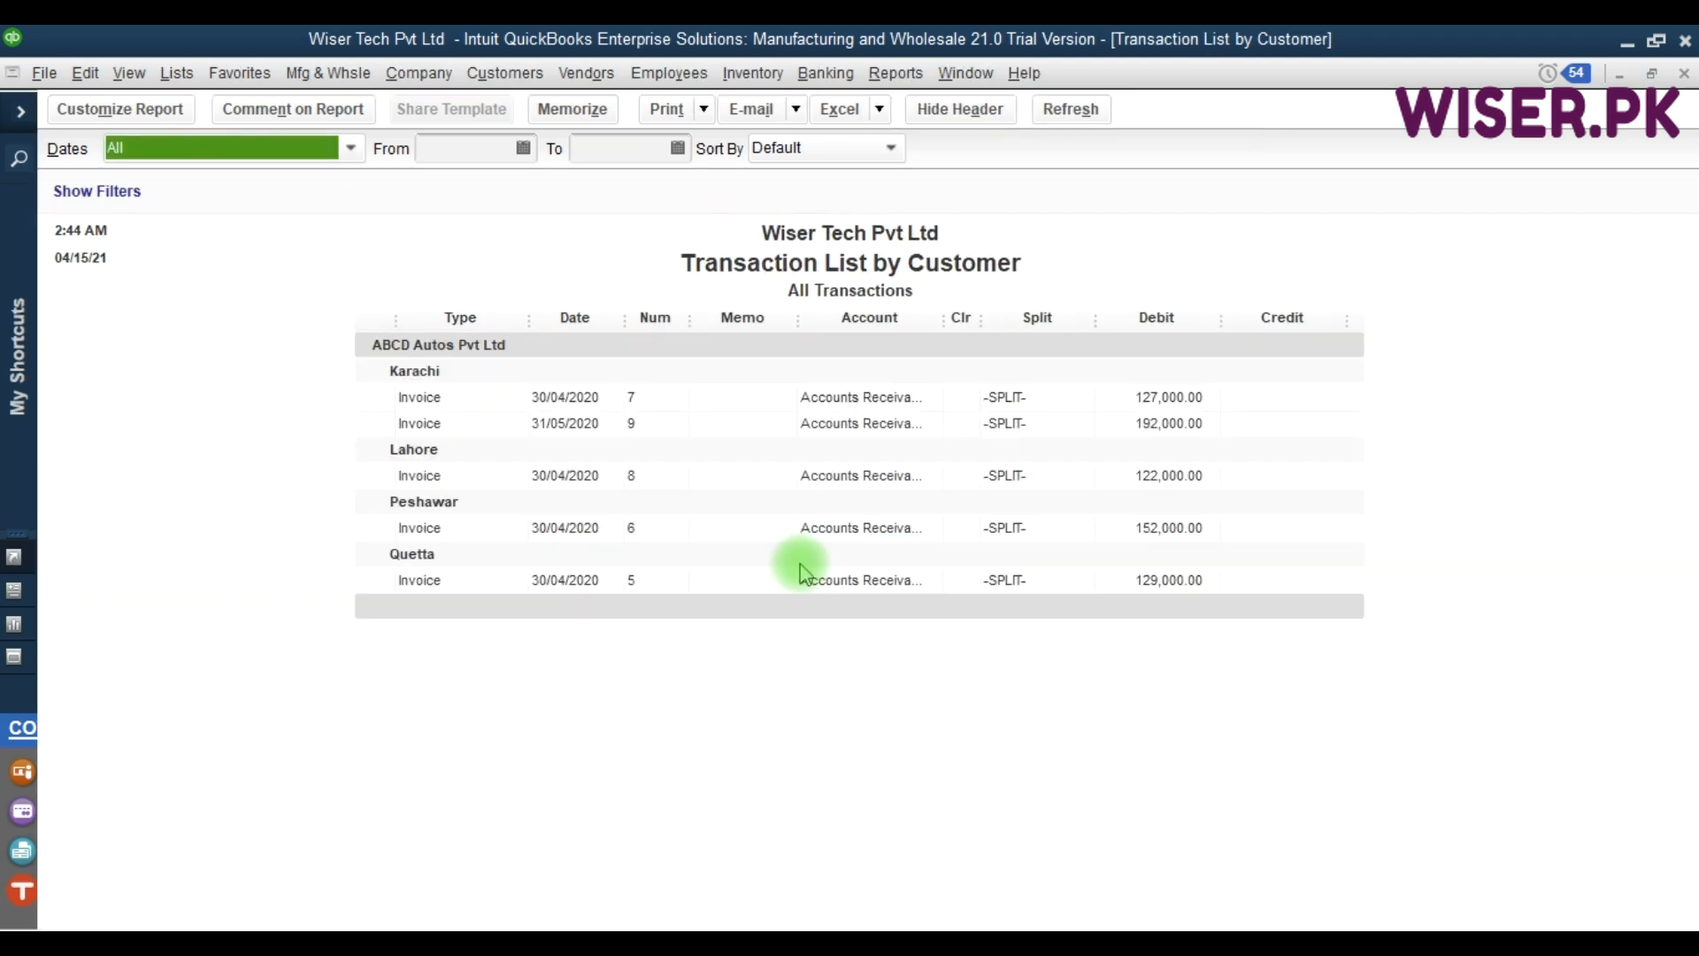
# Examine the invoices, payments and other transactions grouped under each customer in the Transaction List by Customer report.
pyautogui.scroll(-3, 867, 629)
pyautogui.scroll(-5, 867, 628)
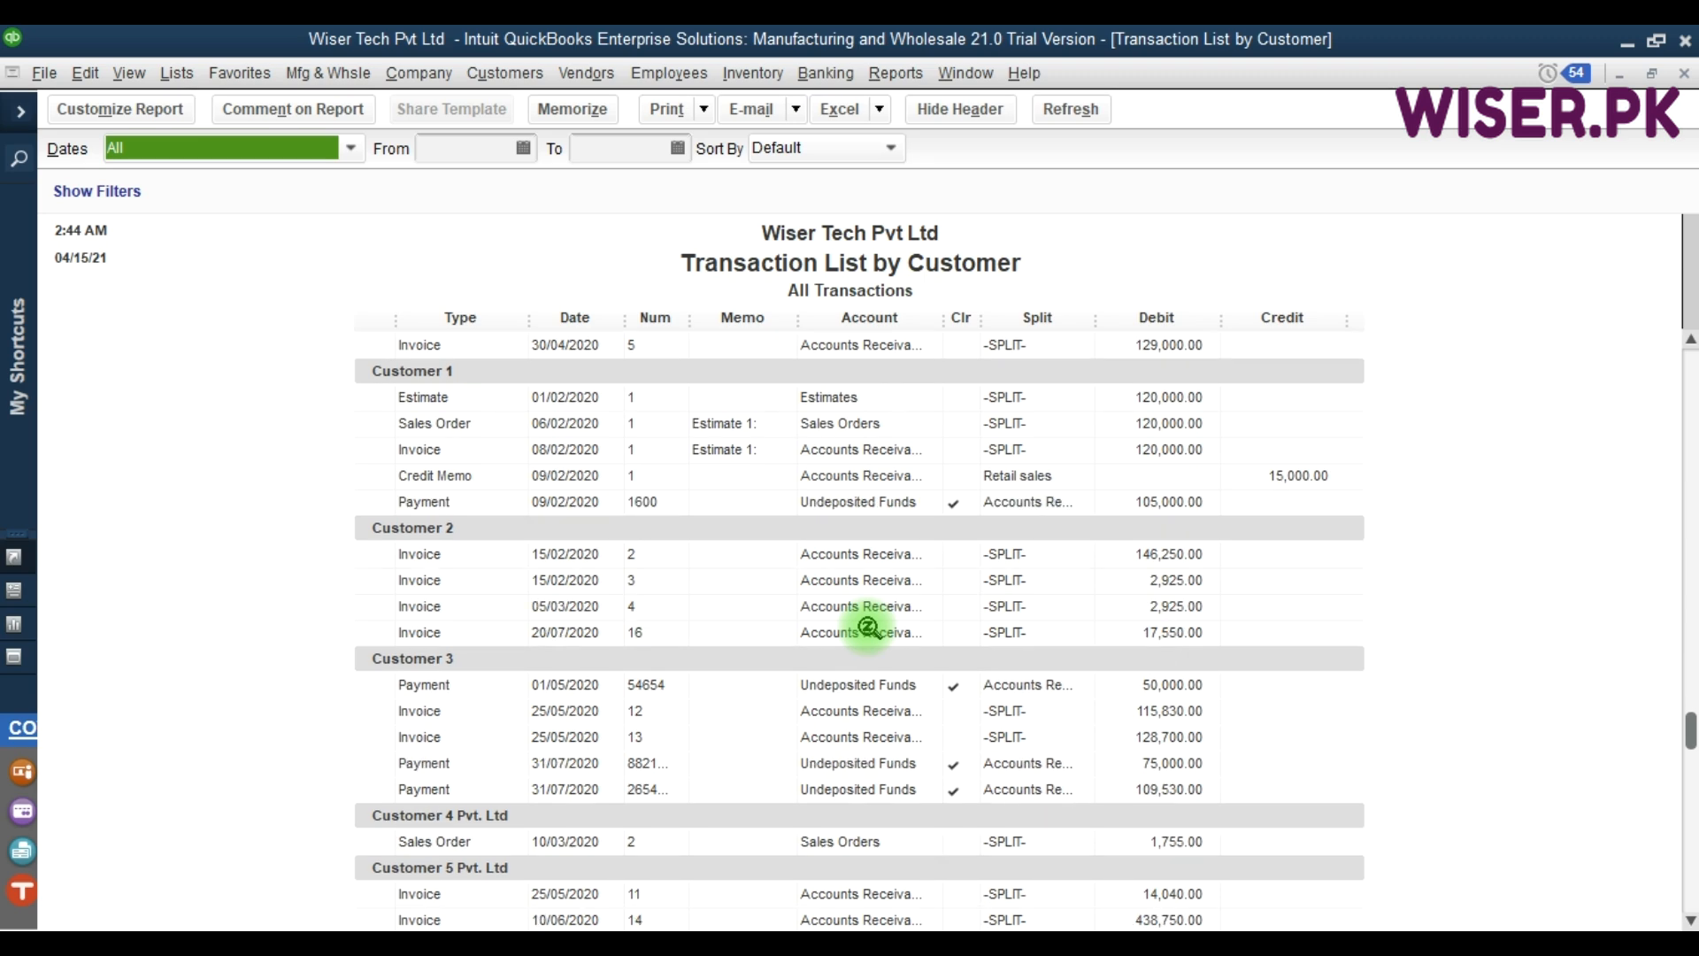
pyautogui.scroll(3, 867, 629)
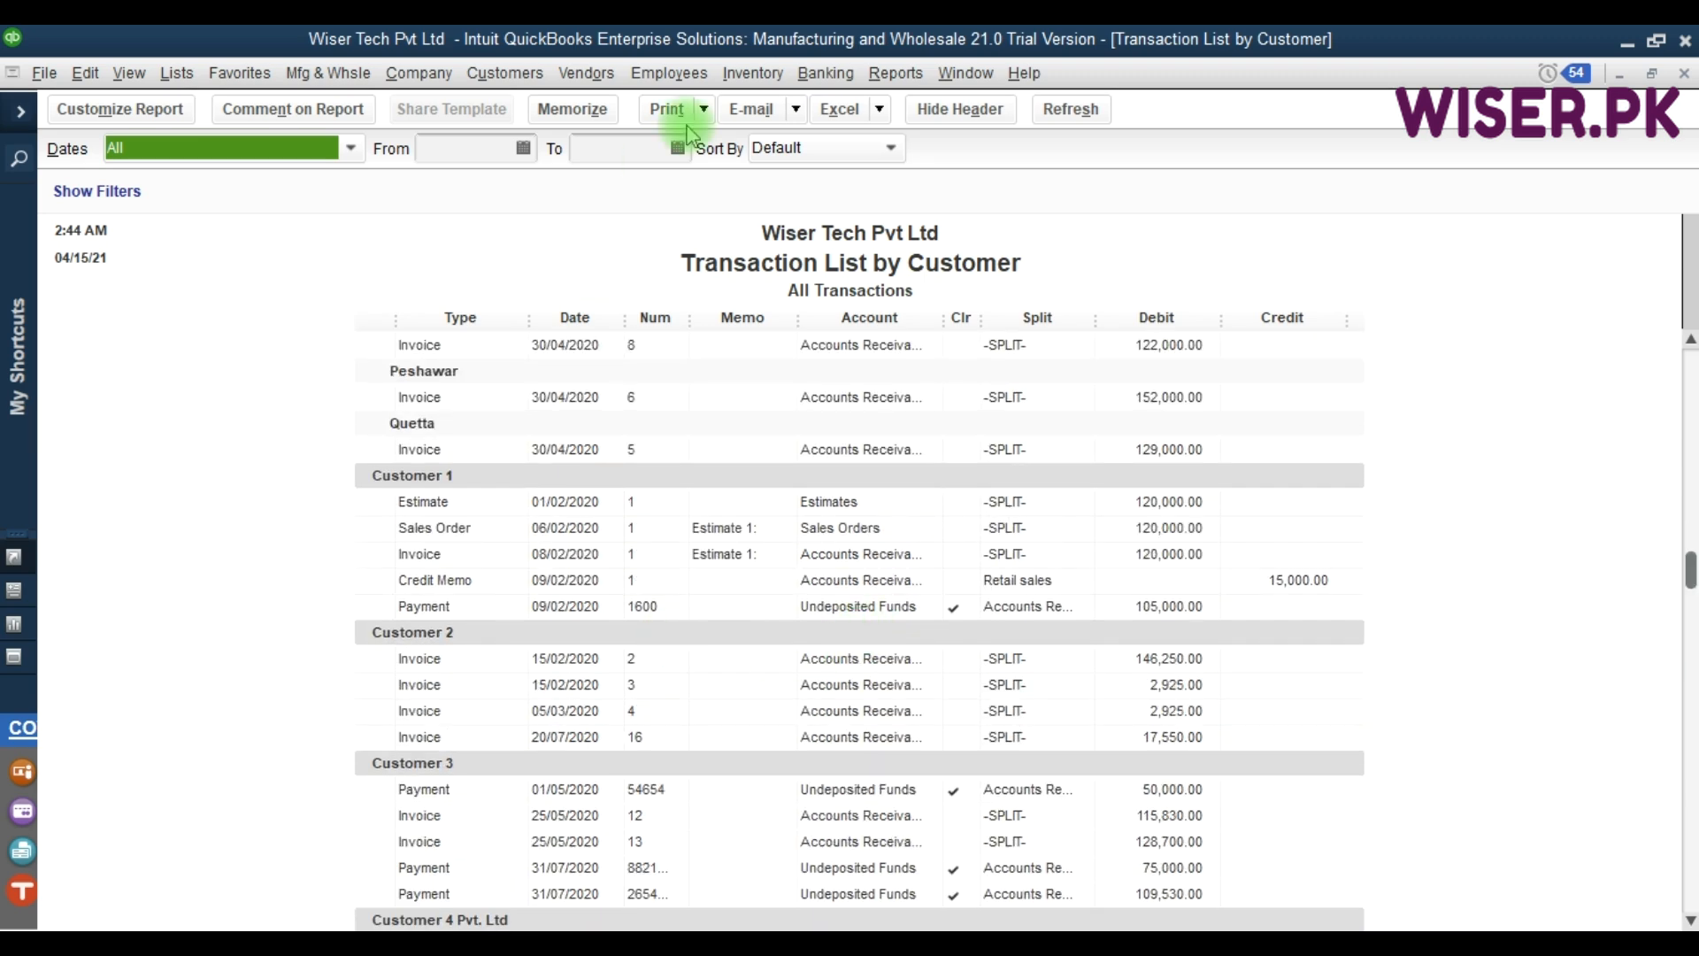
# Open the Customer Contact List report and review its columns from Customer through Balance Total.
pyautogui.click(895, 72)
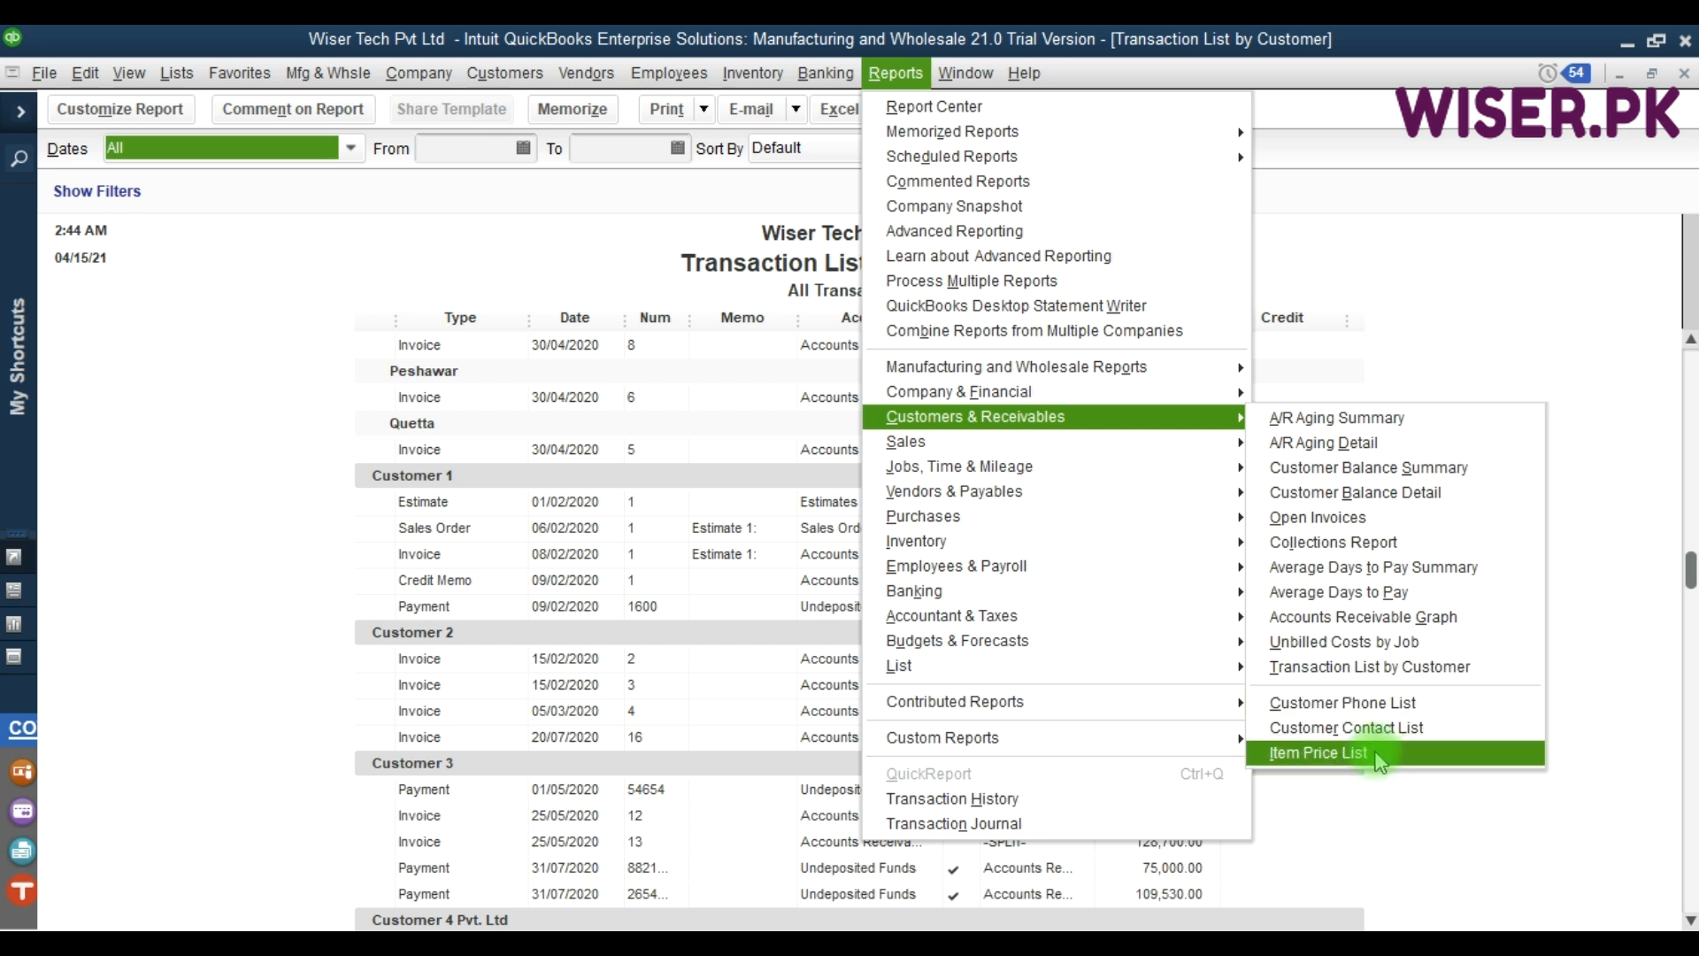
pyautogui.click(1414, 736)
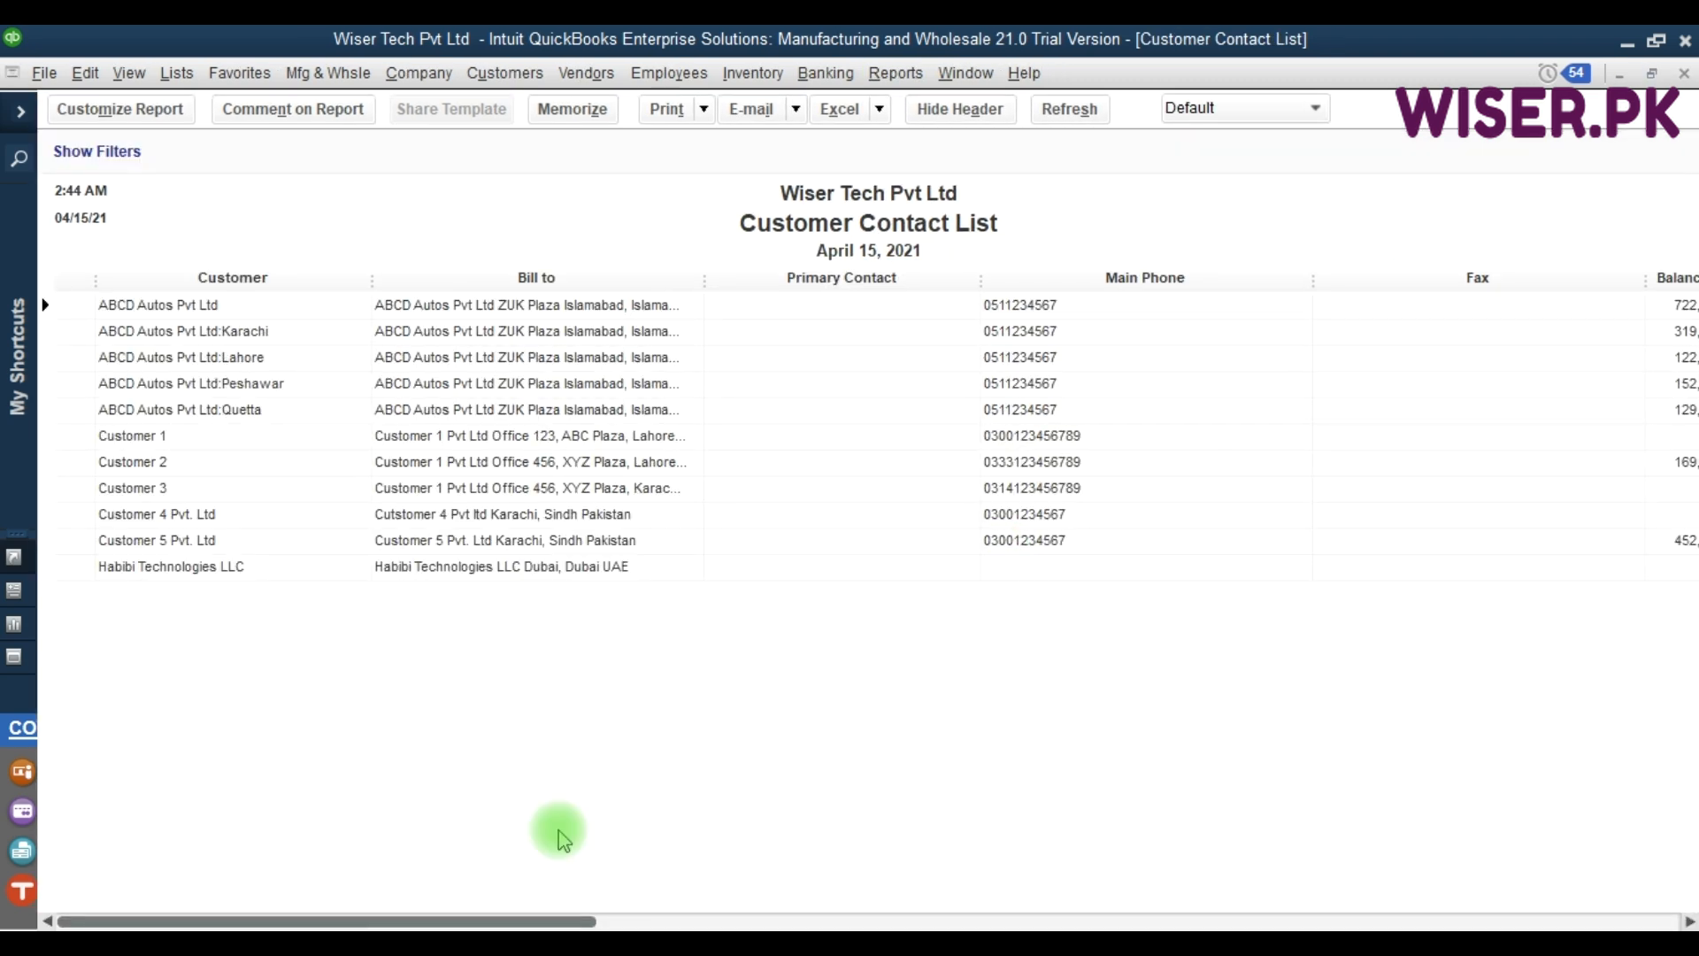
pyautogui.moveTo(396, 920); pyautogui.dragTo(1468, 851)
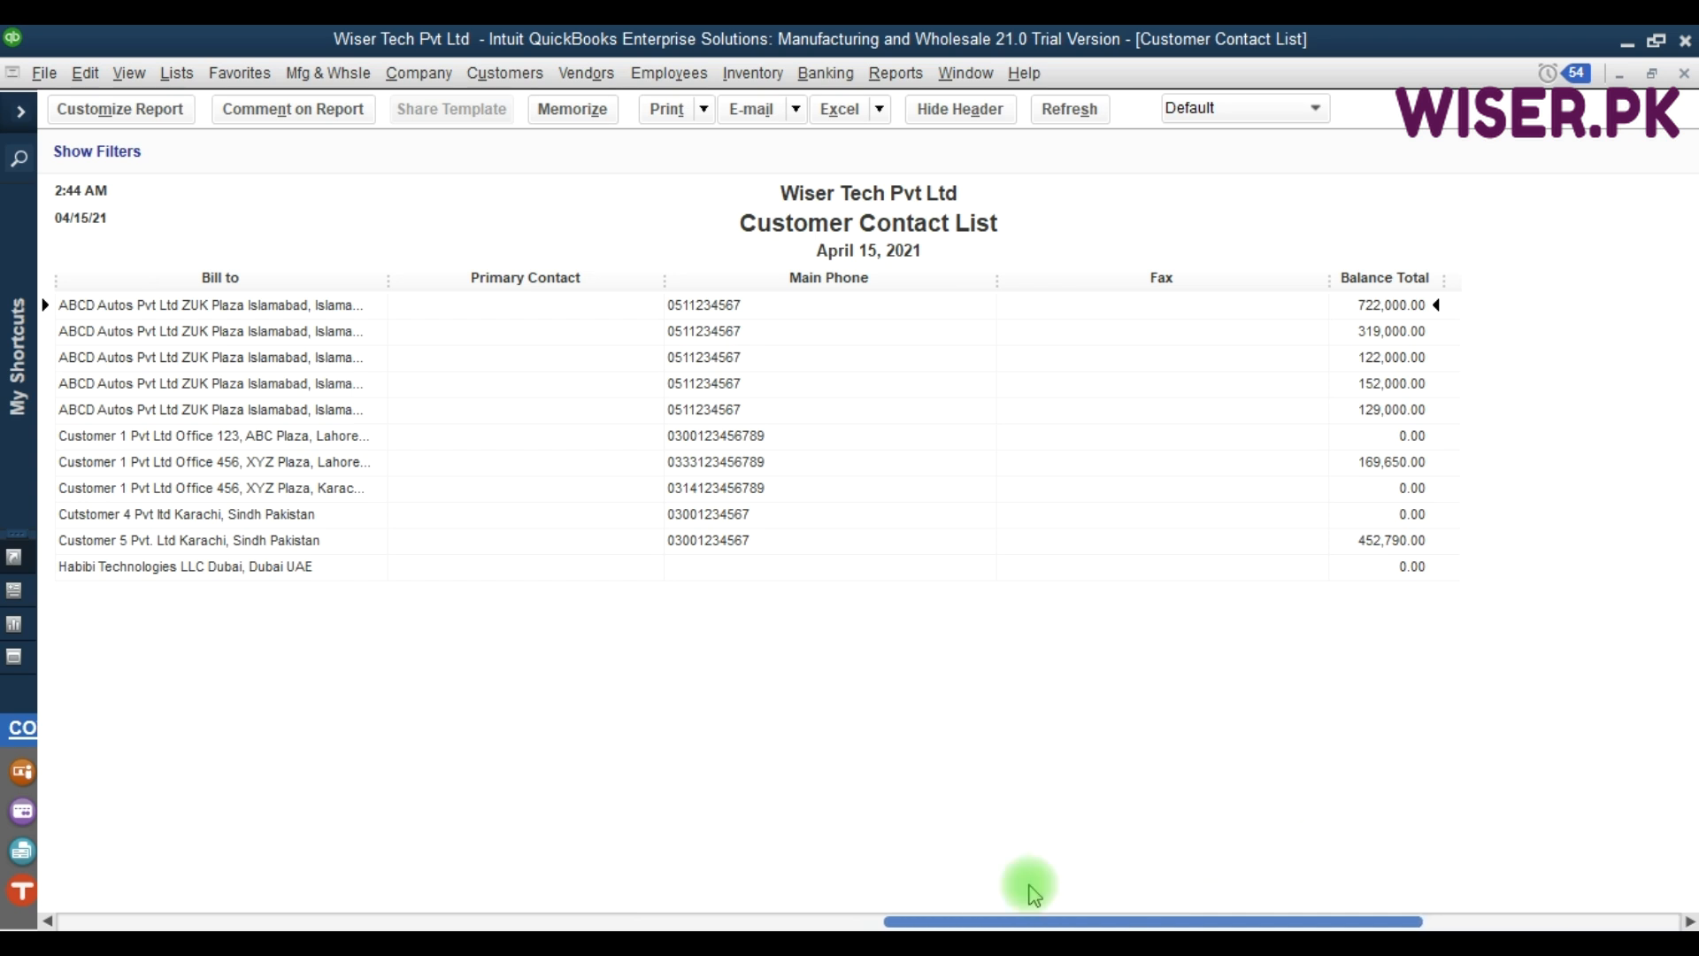
pyautogui.moveTo(1024, 920); pyautogui.dragTo(344, 924)
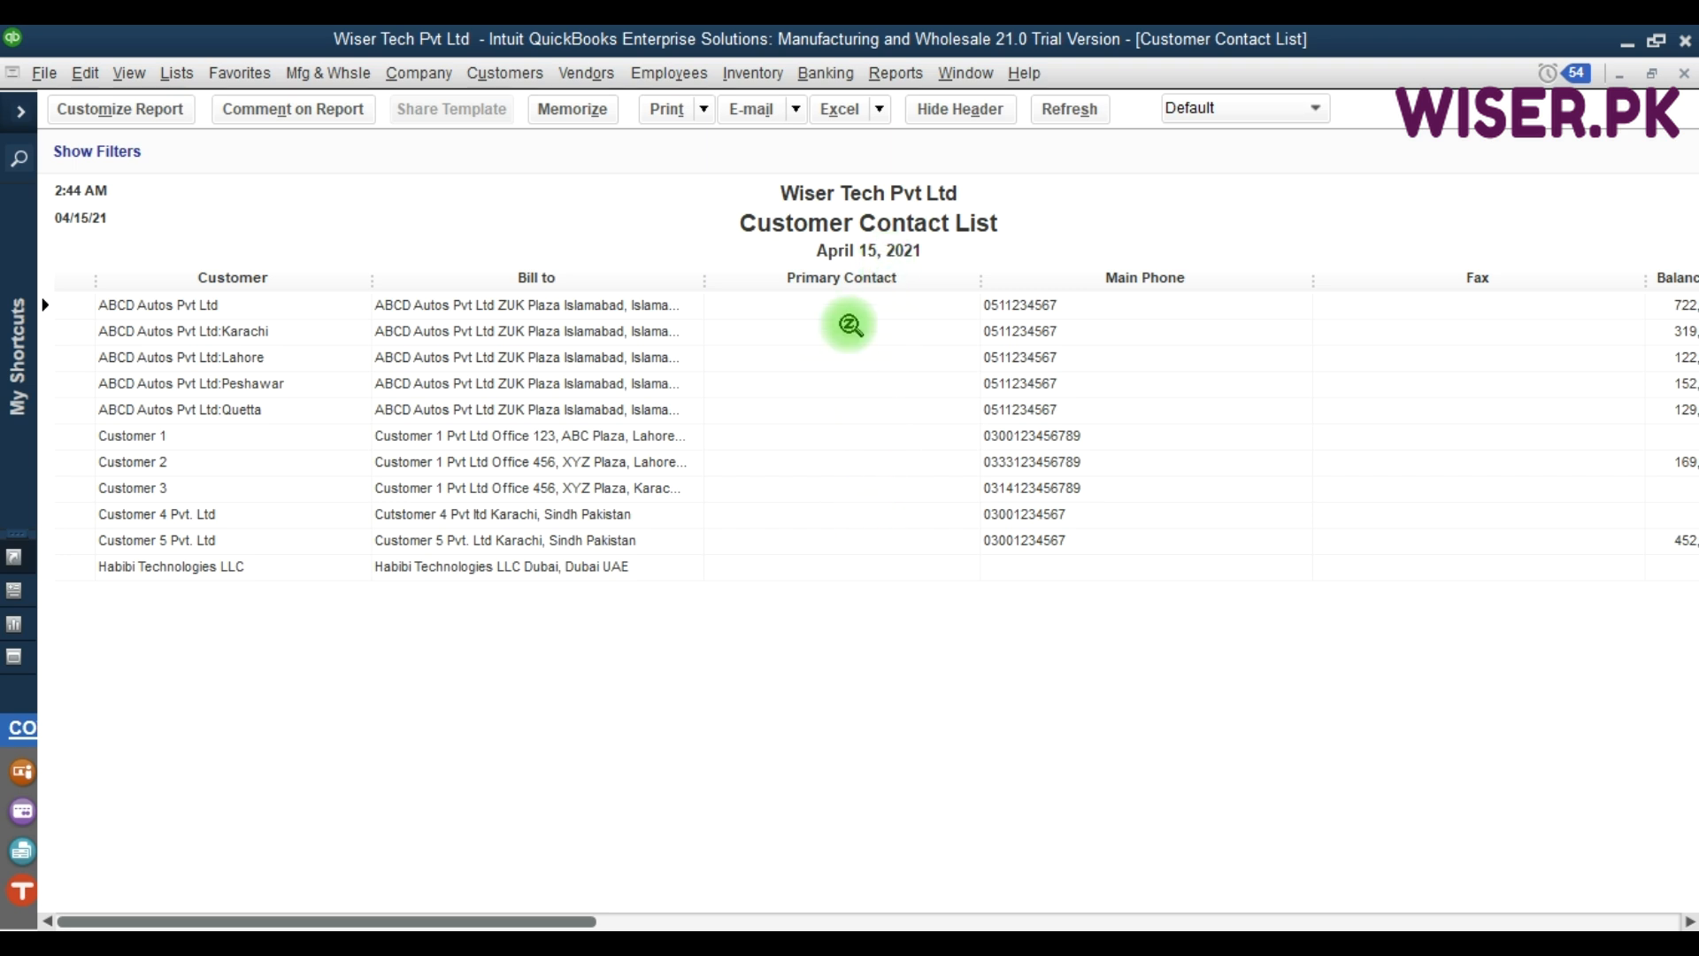
# Review the display columns available when customizing the Customer Contact List, and accept the existing settings.
pyautogui.click(138, 108)
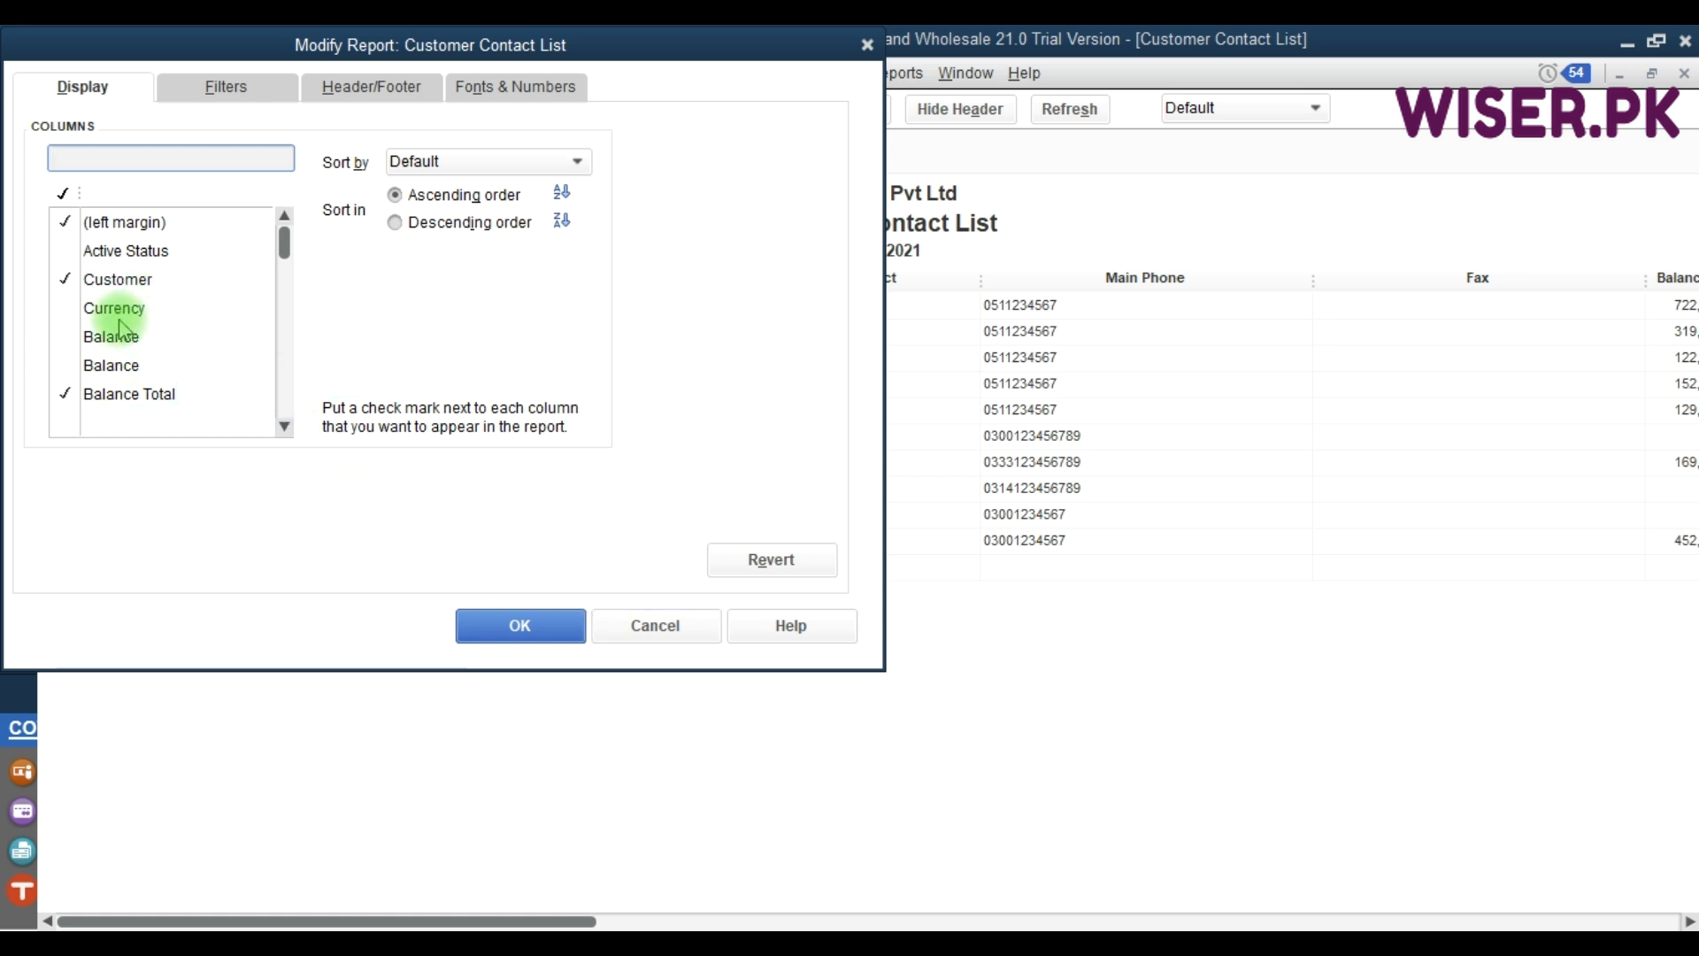
pyautogui.click(531, 634)
pyautogui.moveTo(402, 925); pyautogui.dragTo(1095, 904)
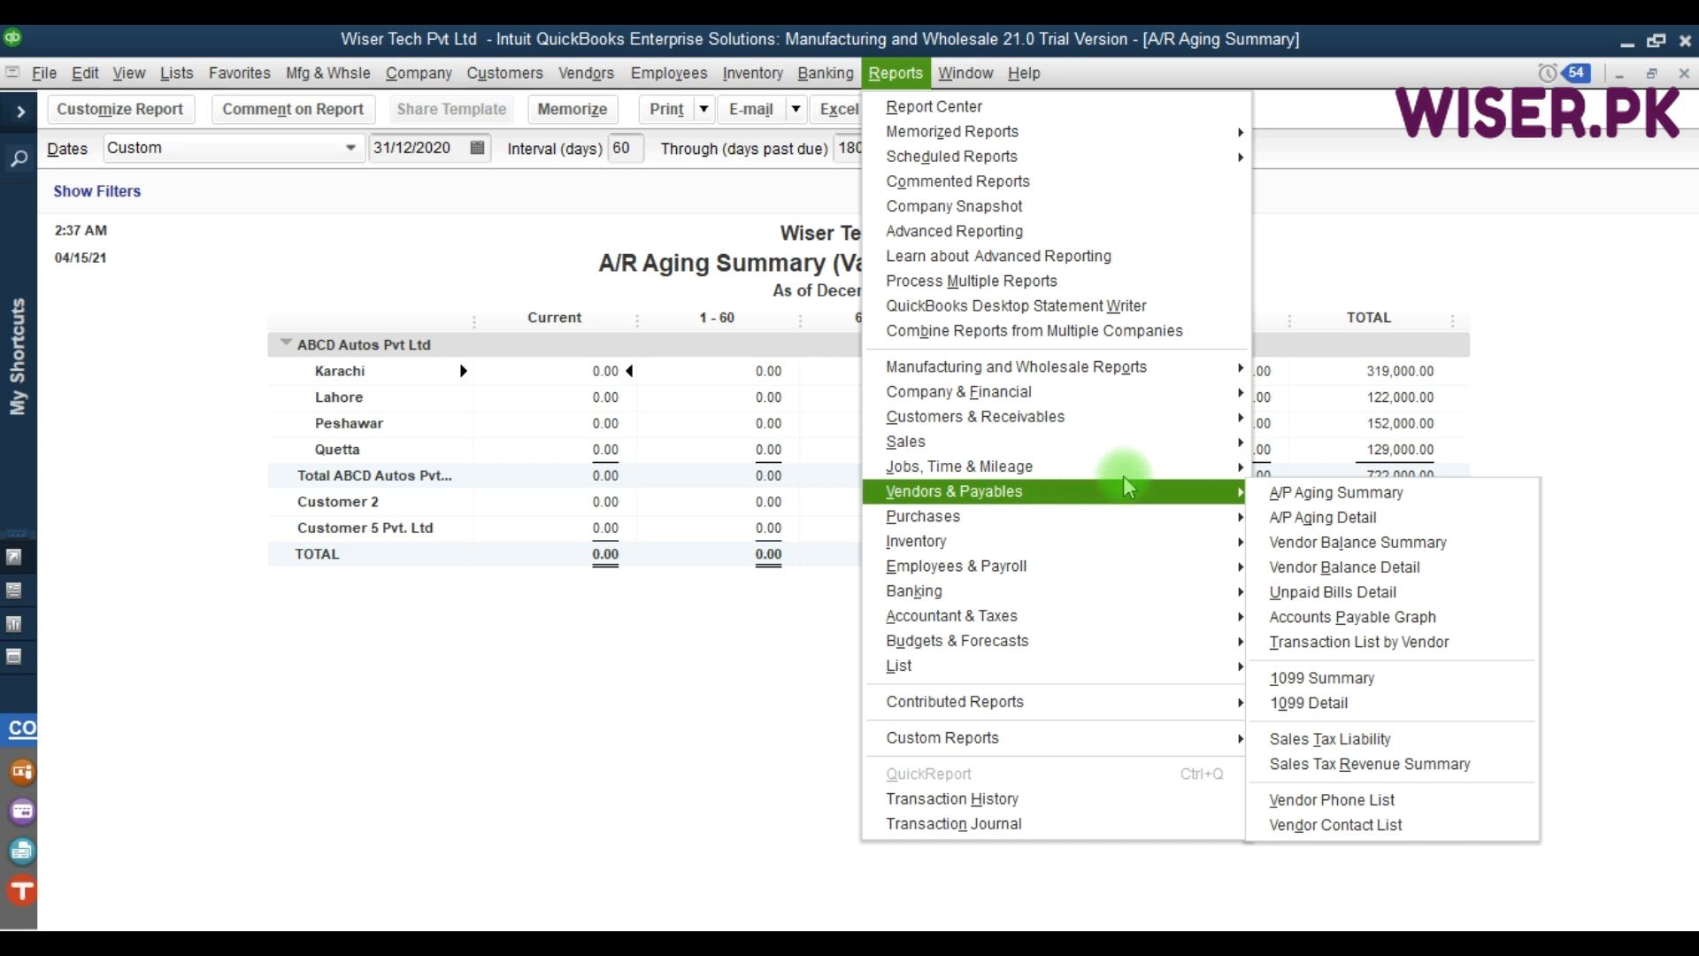
# Open the 1099 Summary report from the vendors and payables reports and try to set its date range to All.
pyautogui.moveTo(1111, 434)
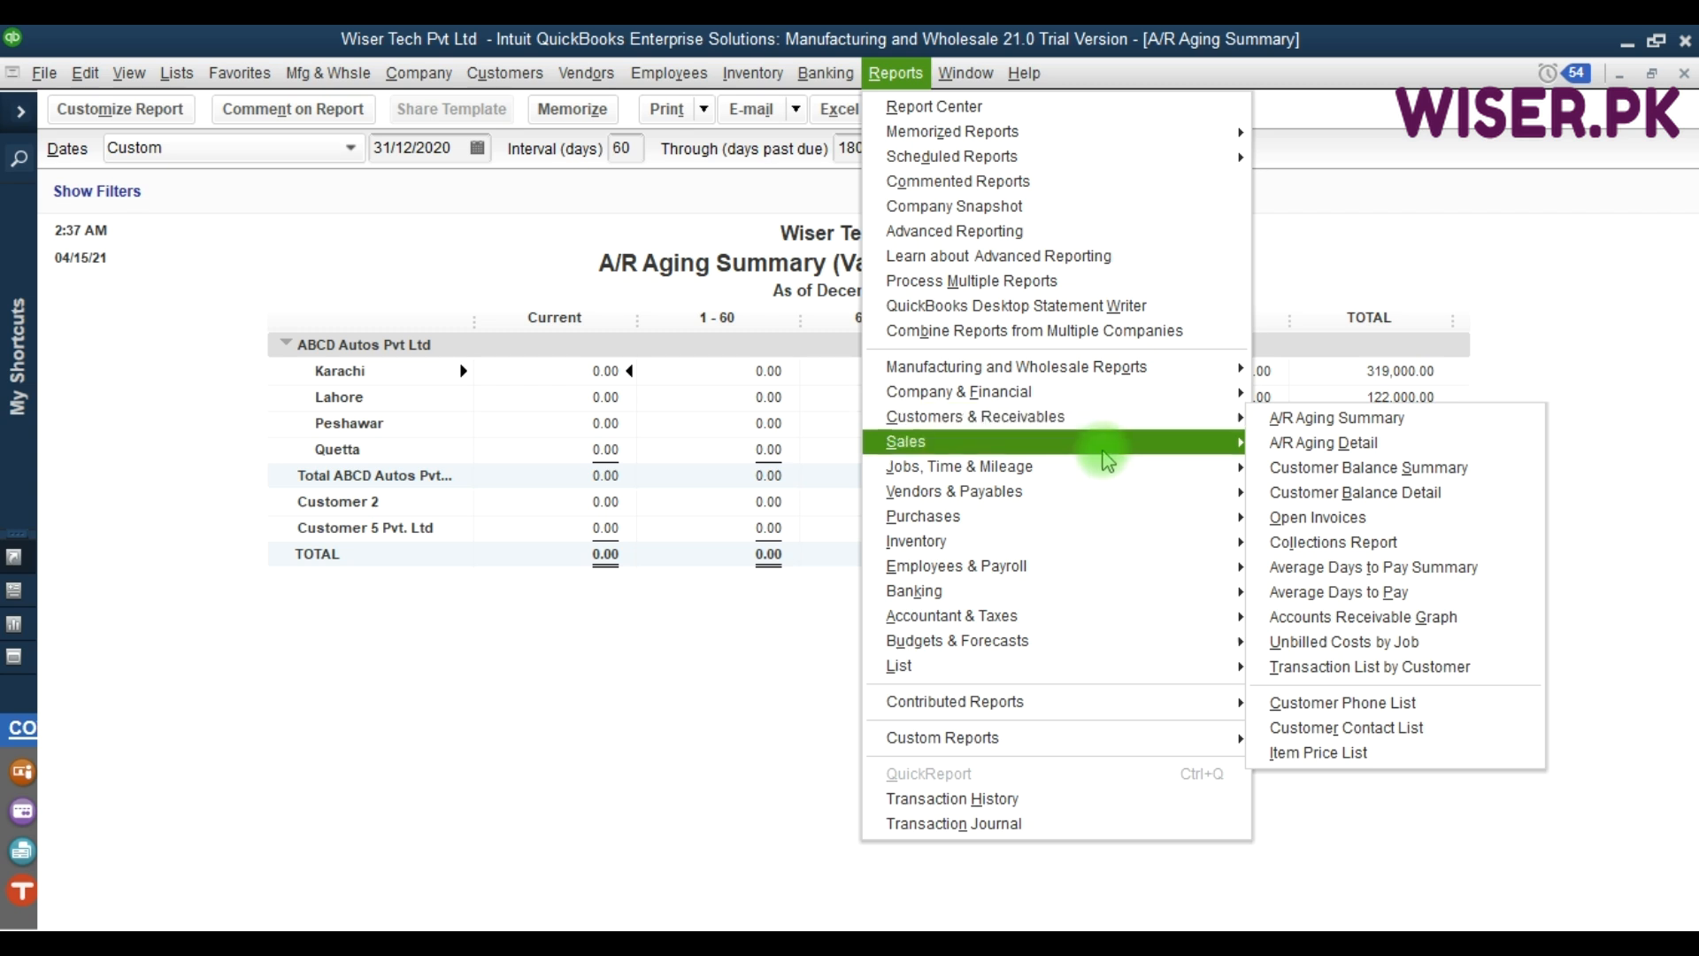
pyautogui.moveTo(1101, 500)
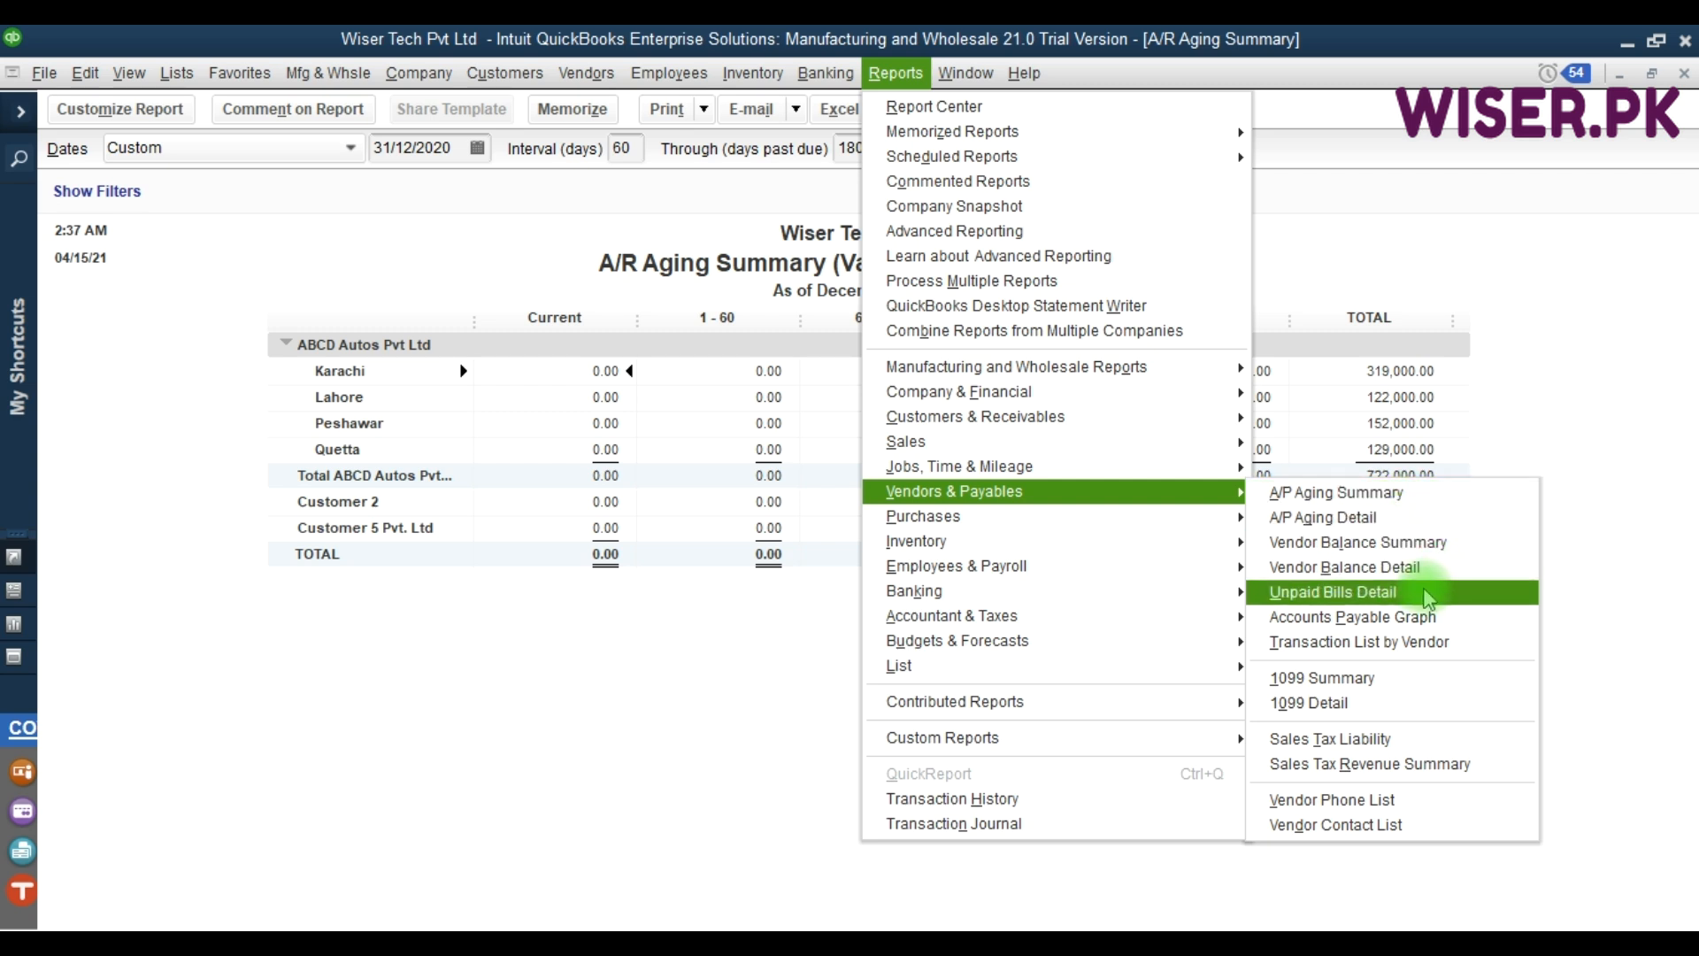
pyautogui.click(1371, 687)
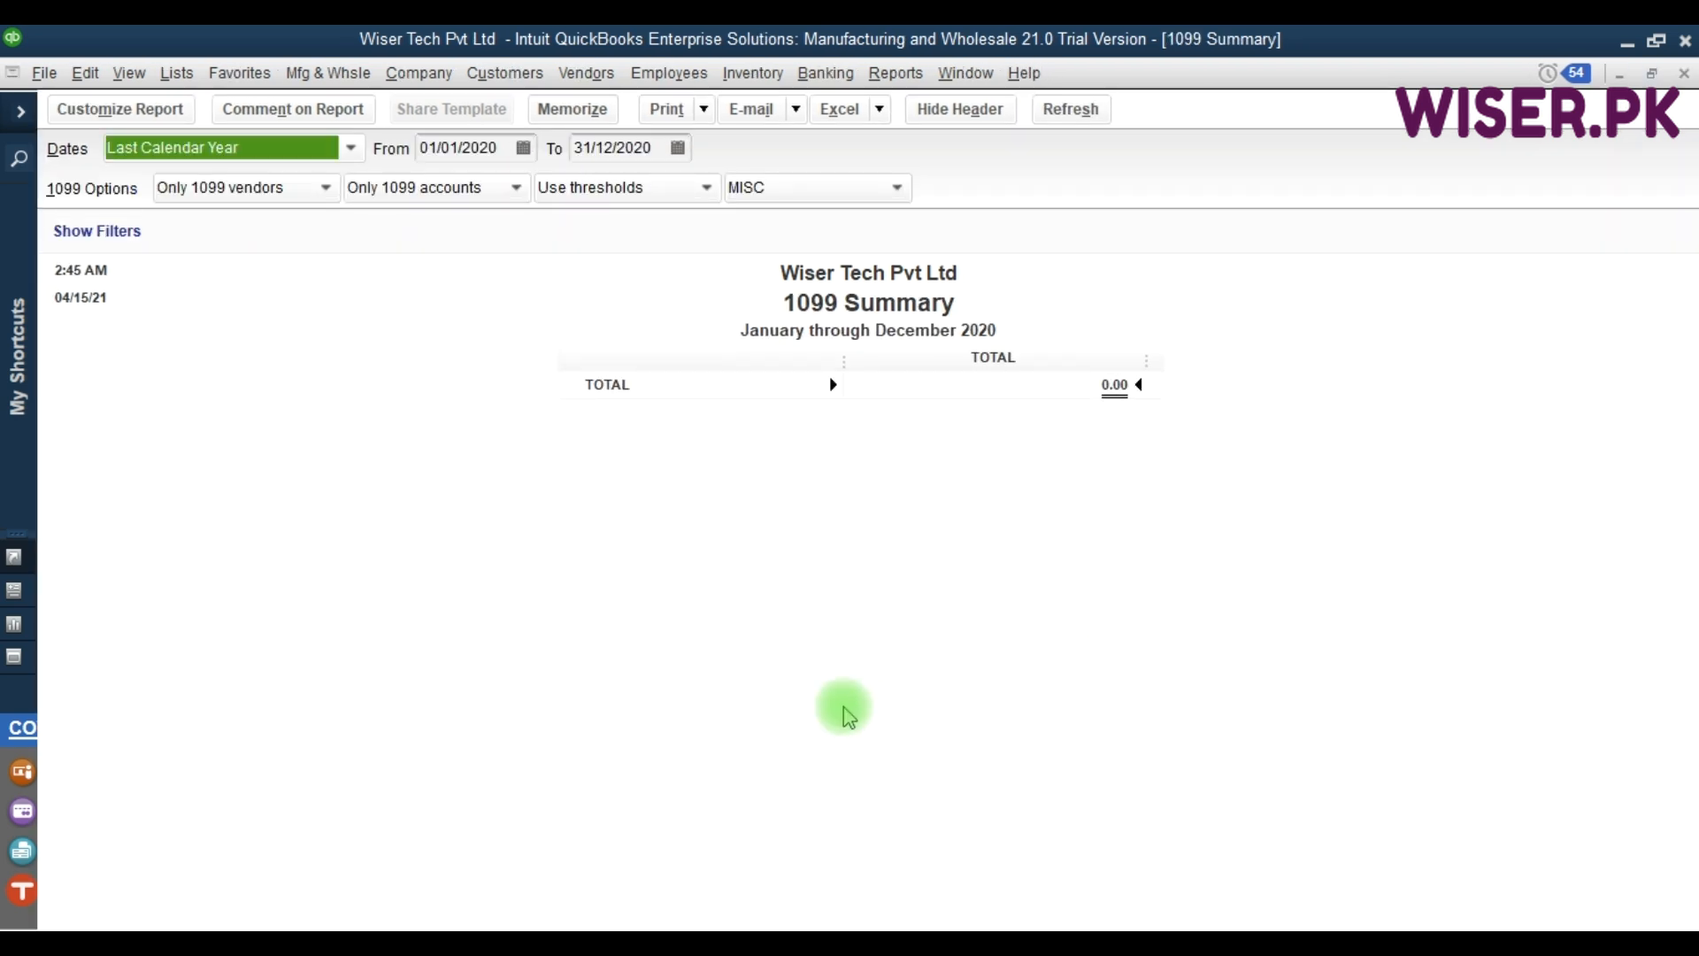
pyautogui.press('Escape')
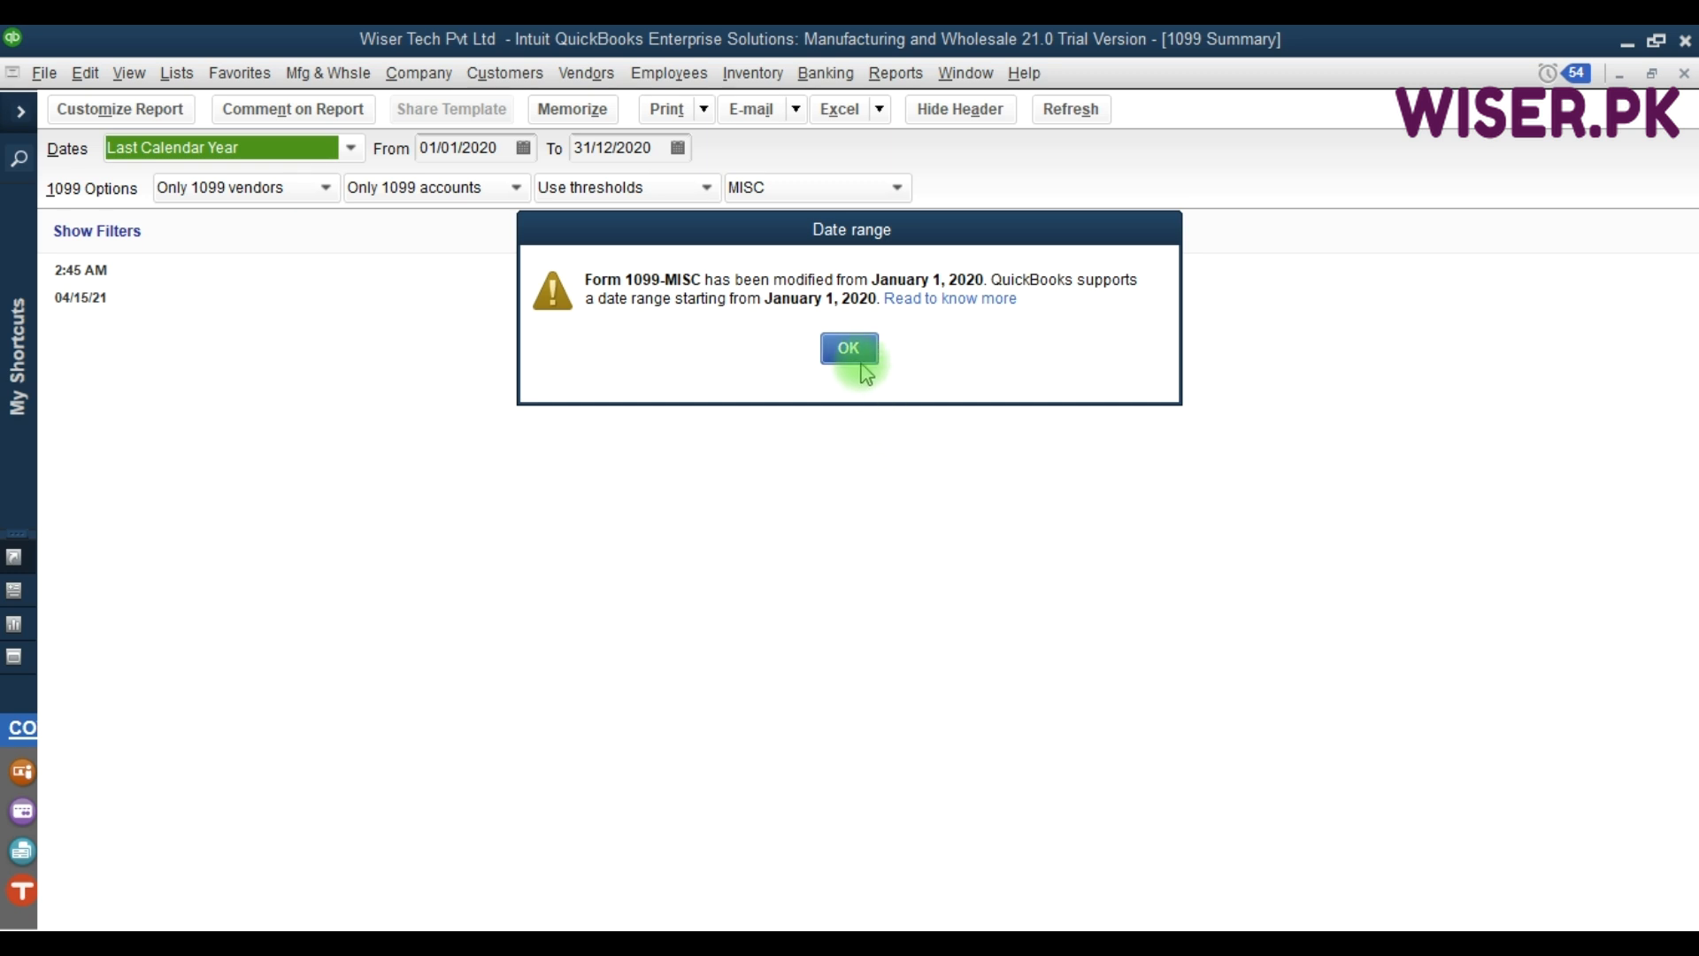
pyautogui.click(854, 357)
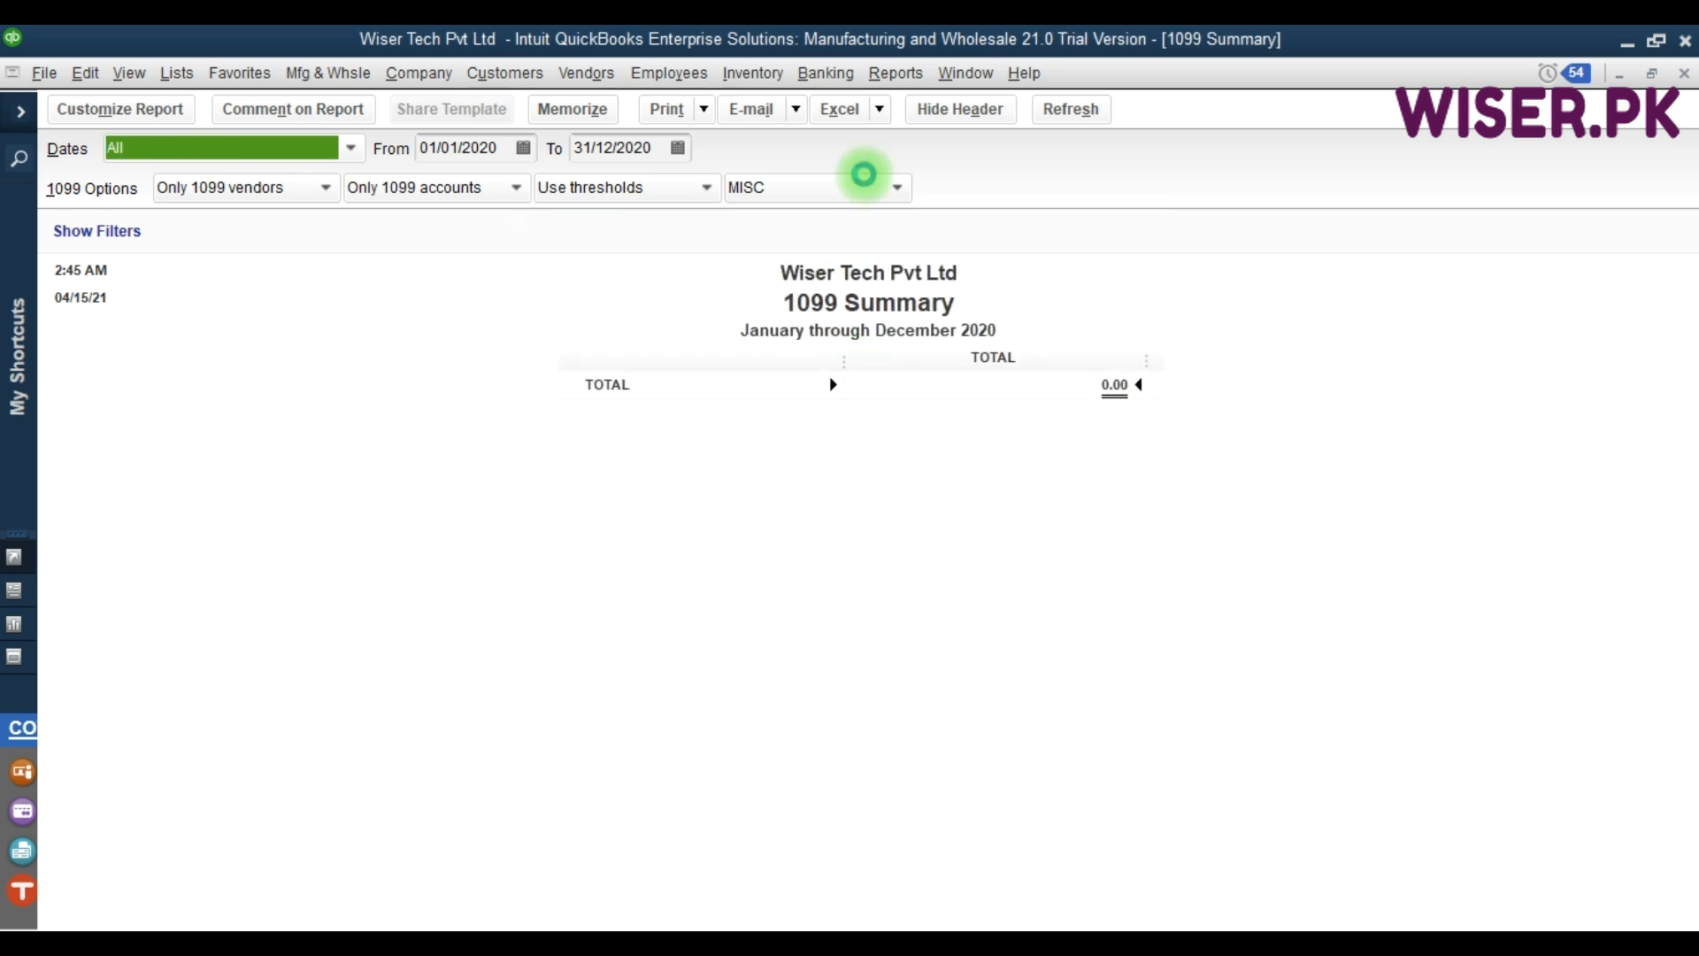
# View the Vendor Phone List report, and close it along with the 1099 Summary.
pyautogui.click(894, 73)
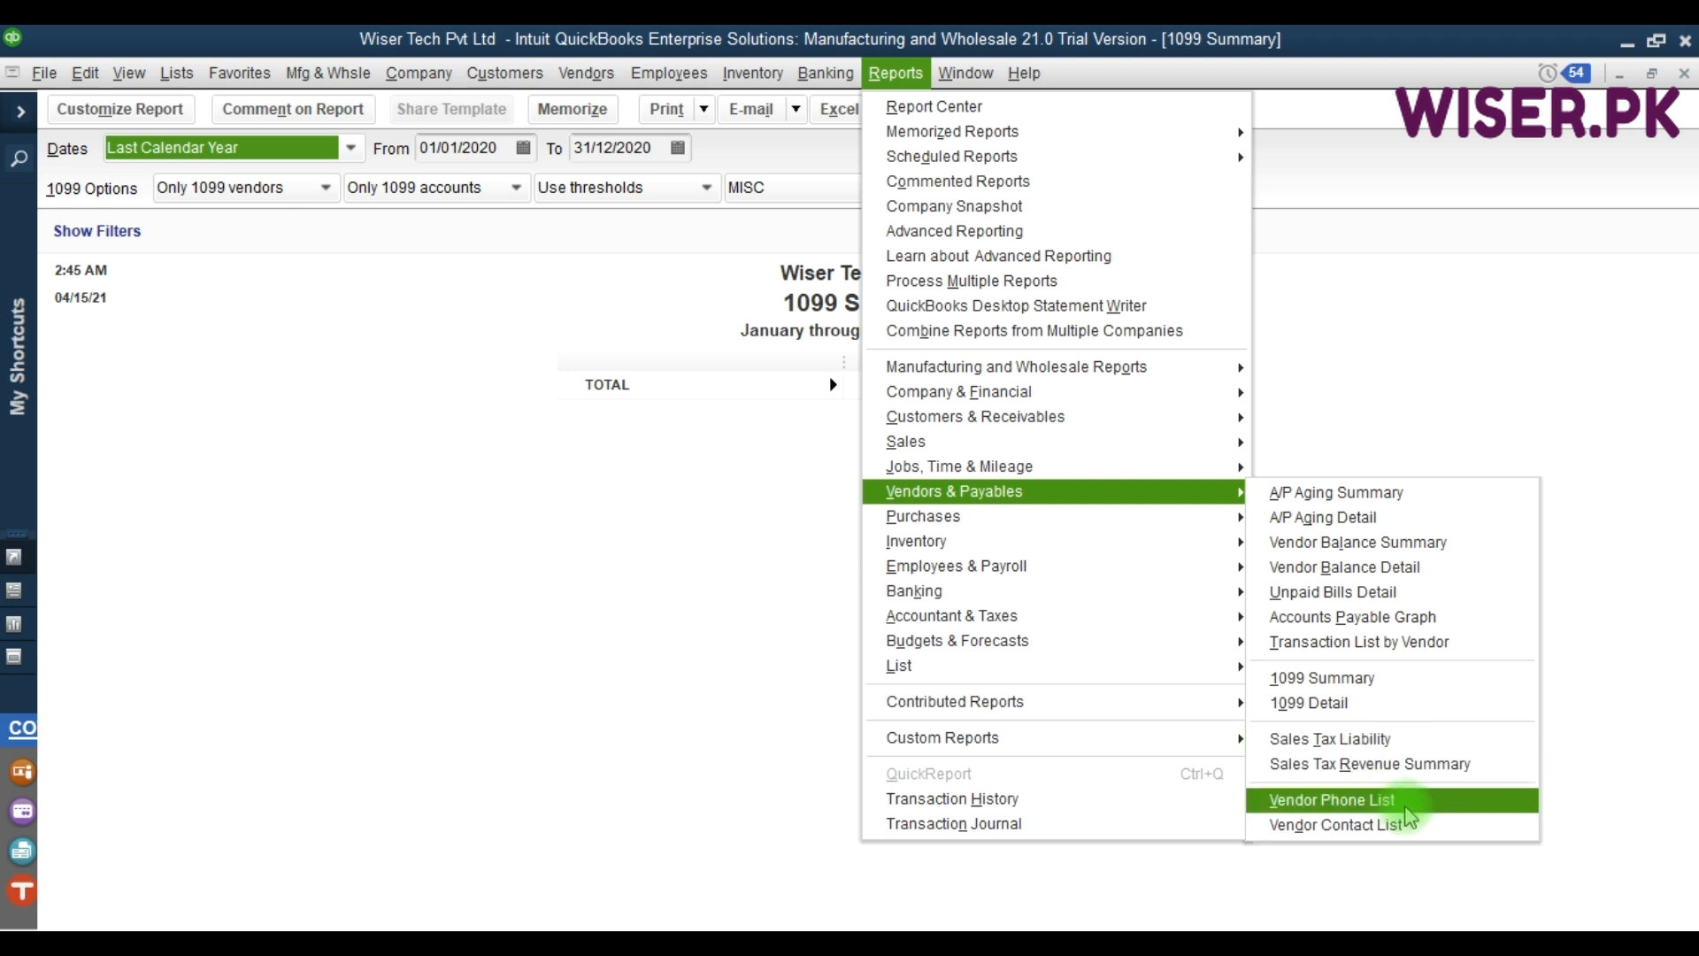
pyautogui.click(1383, 802)
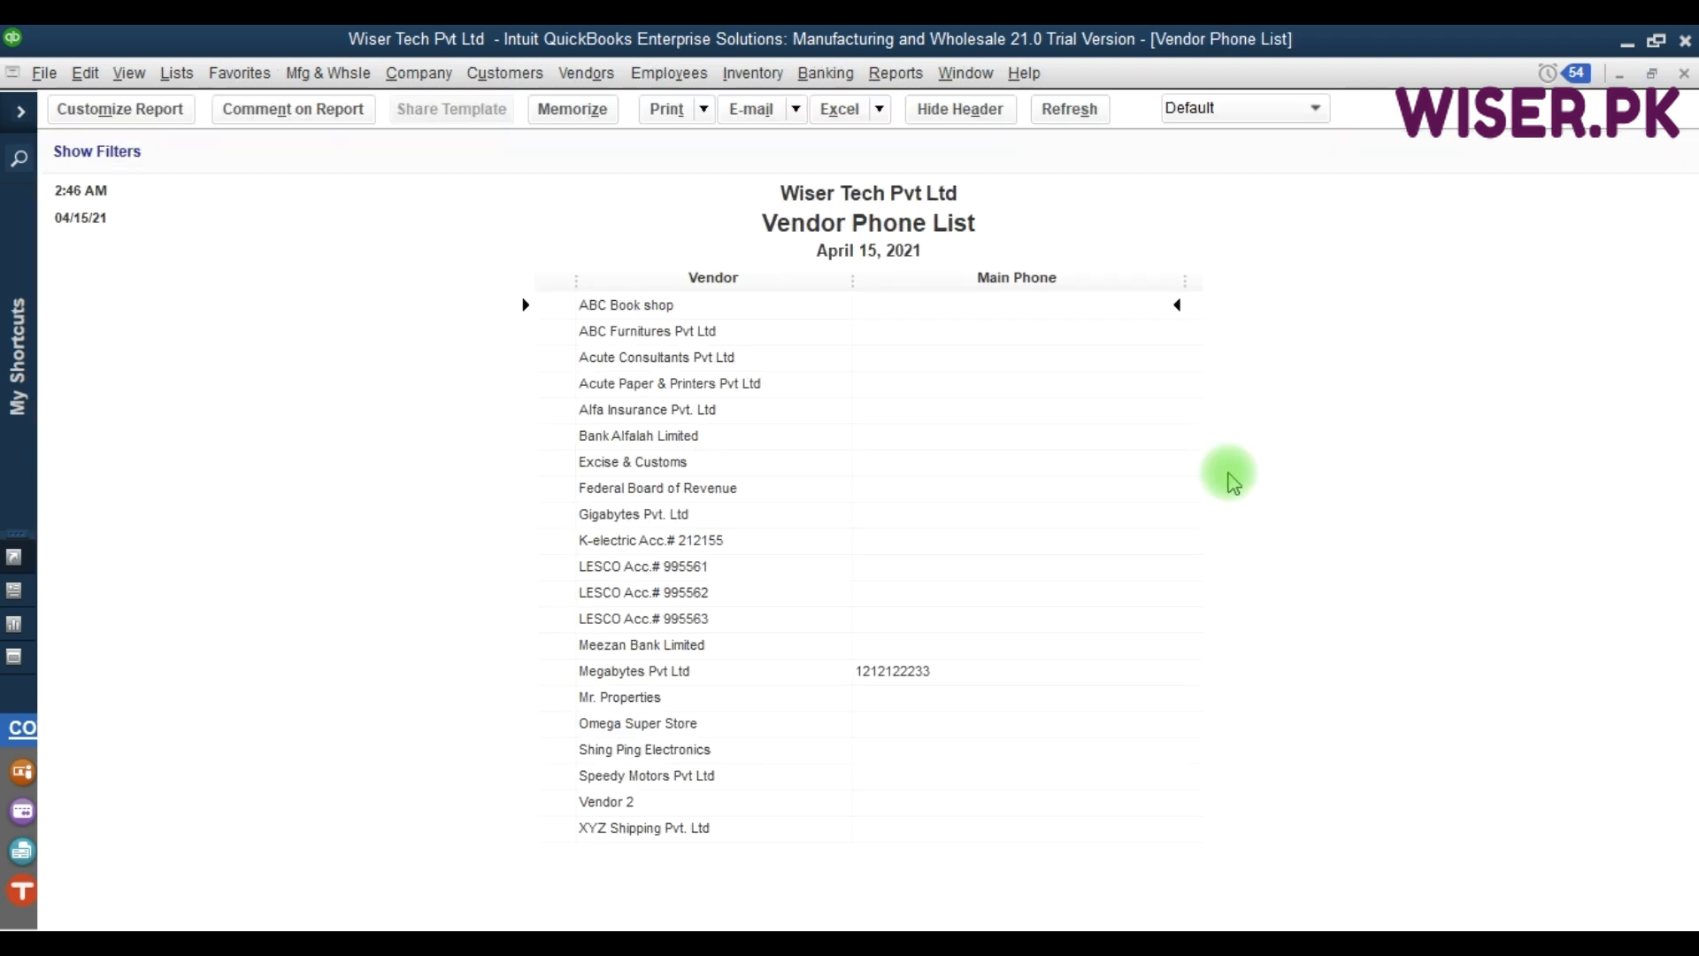
pyautogui.press('Escape')
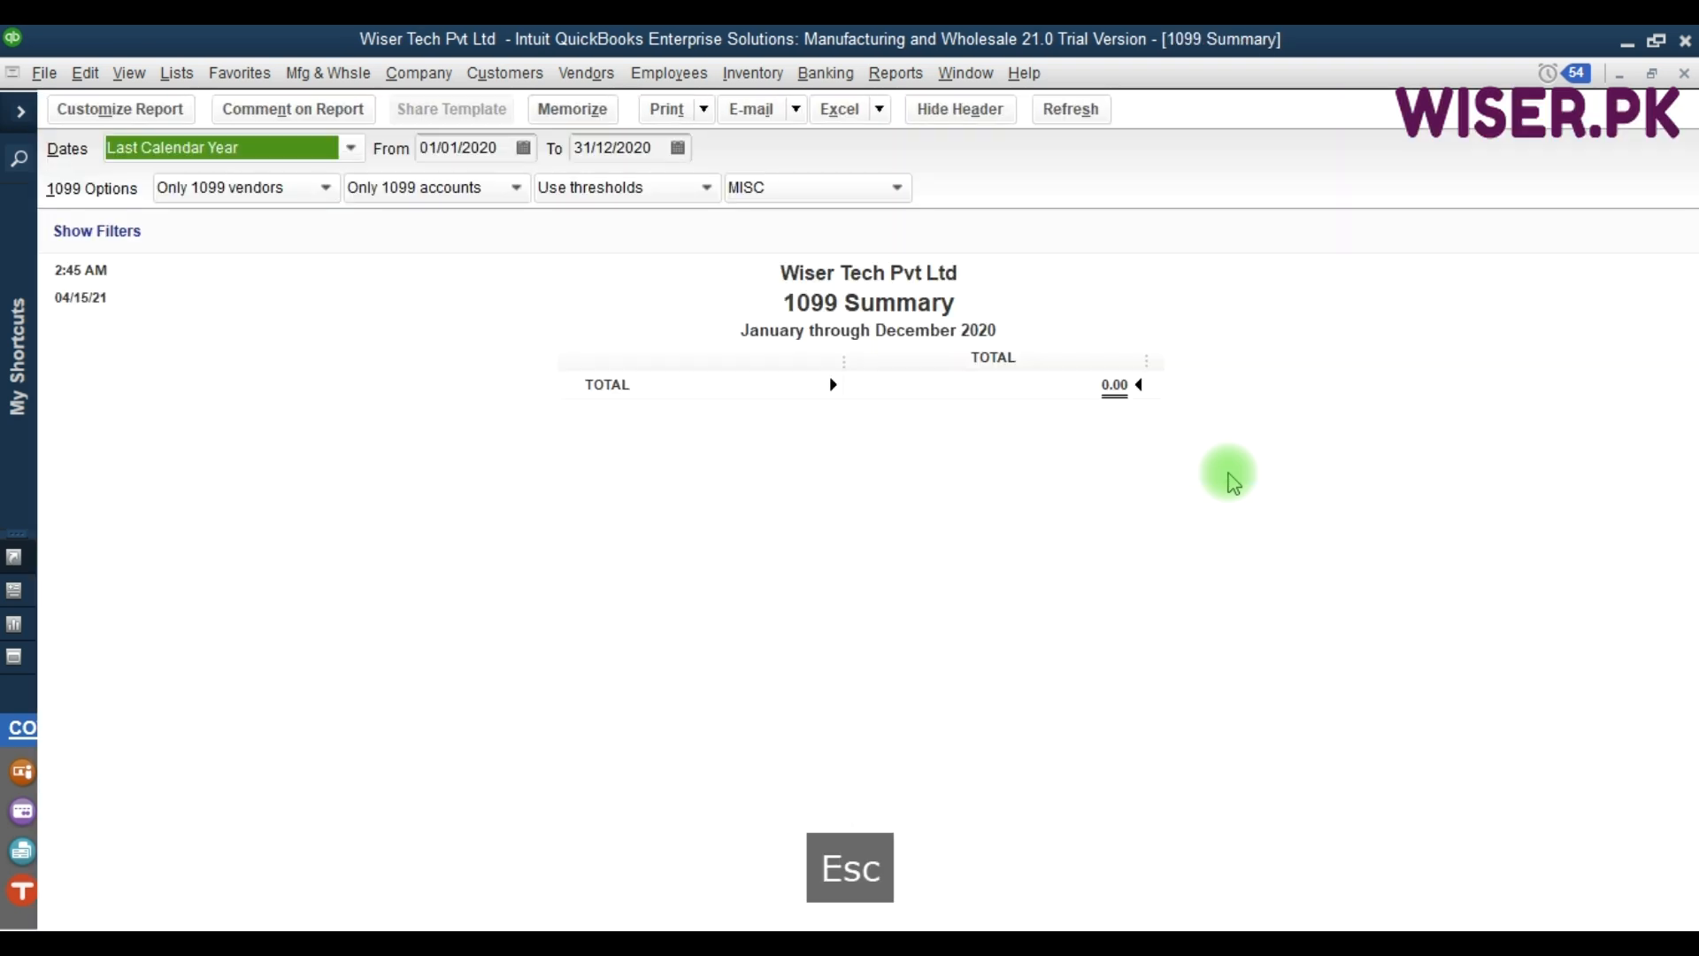
pyautogui.press('Escape')
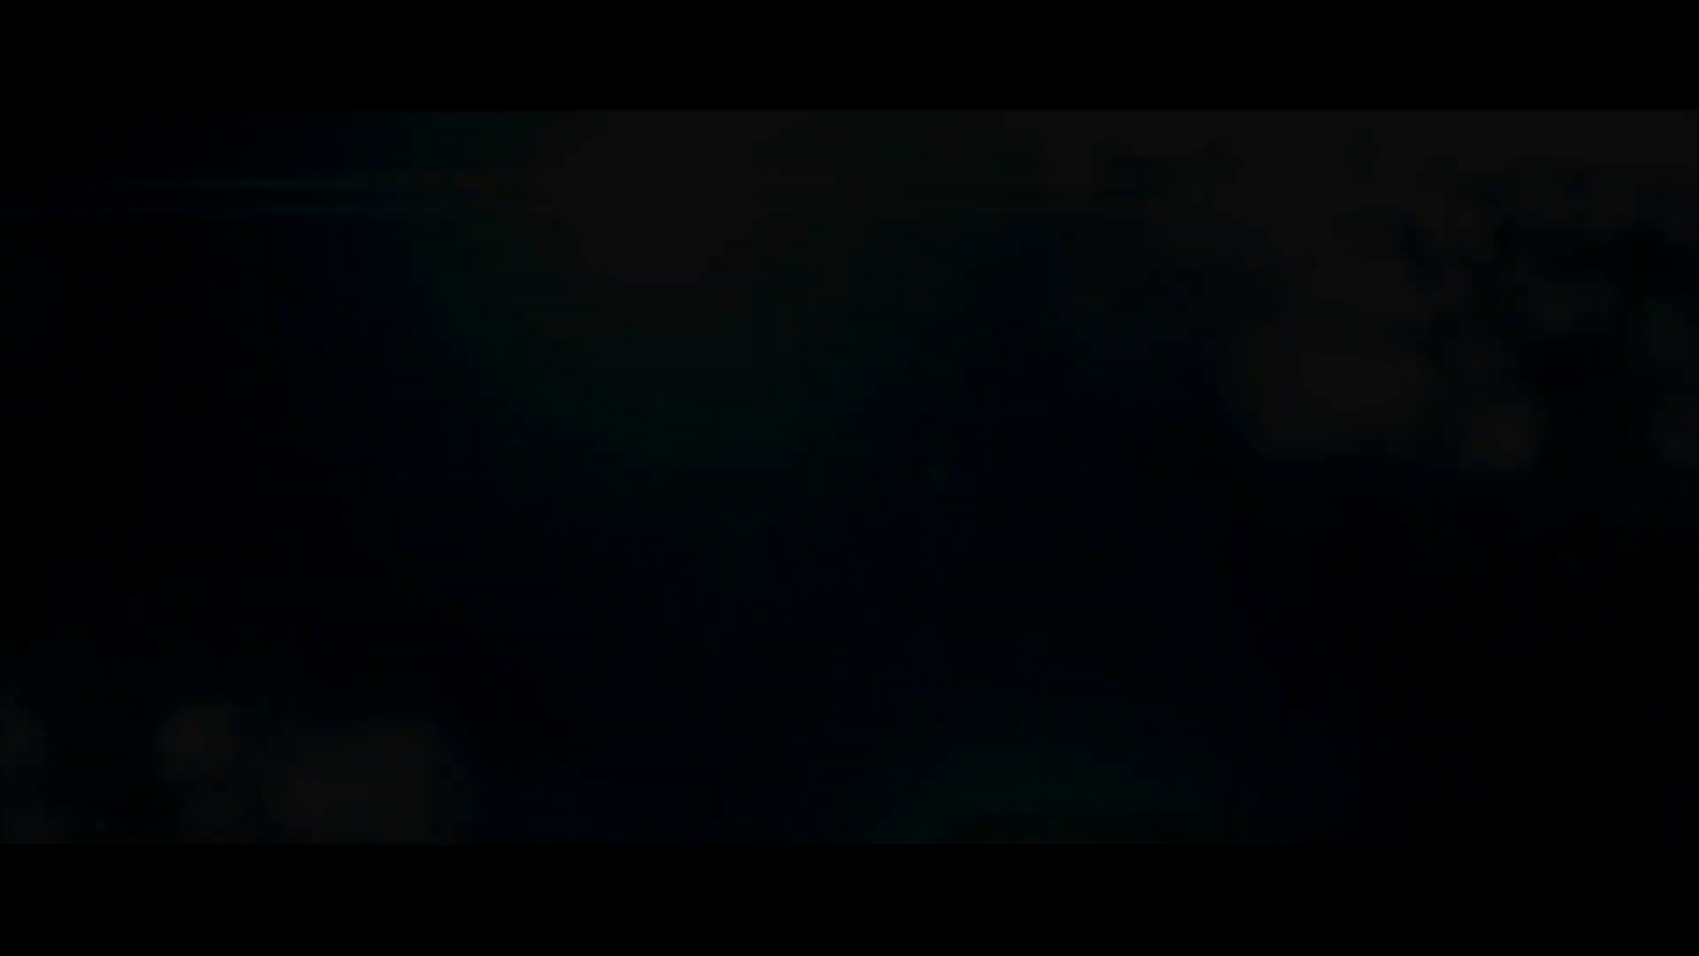